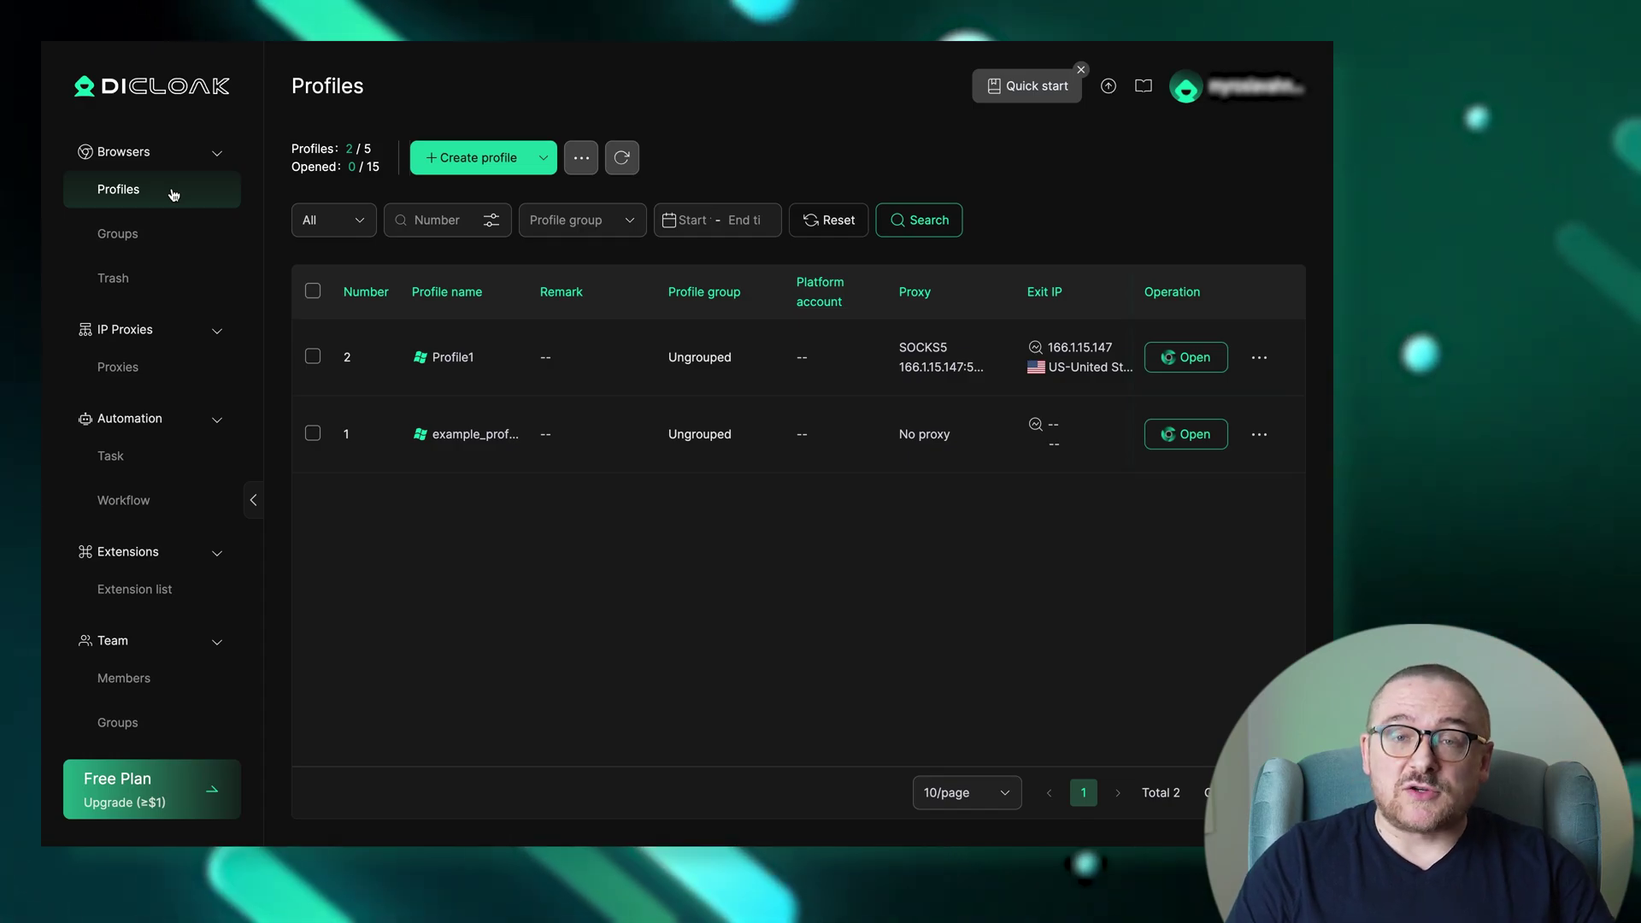
Step: Look through the profile Groups, the Trash and the saved Proxies pages
click(175, 237)
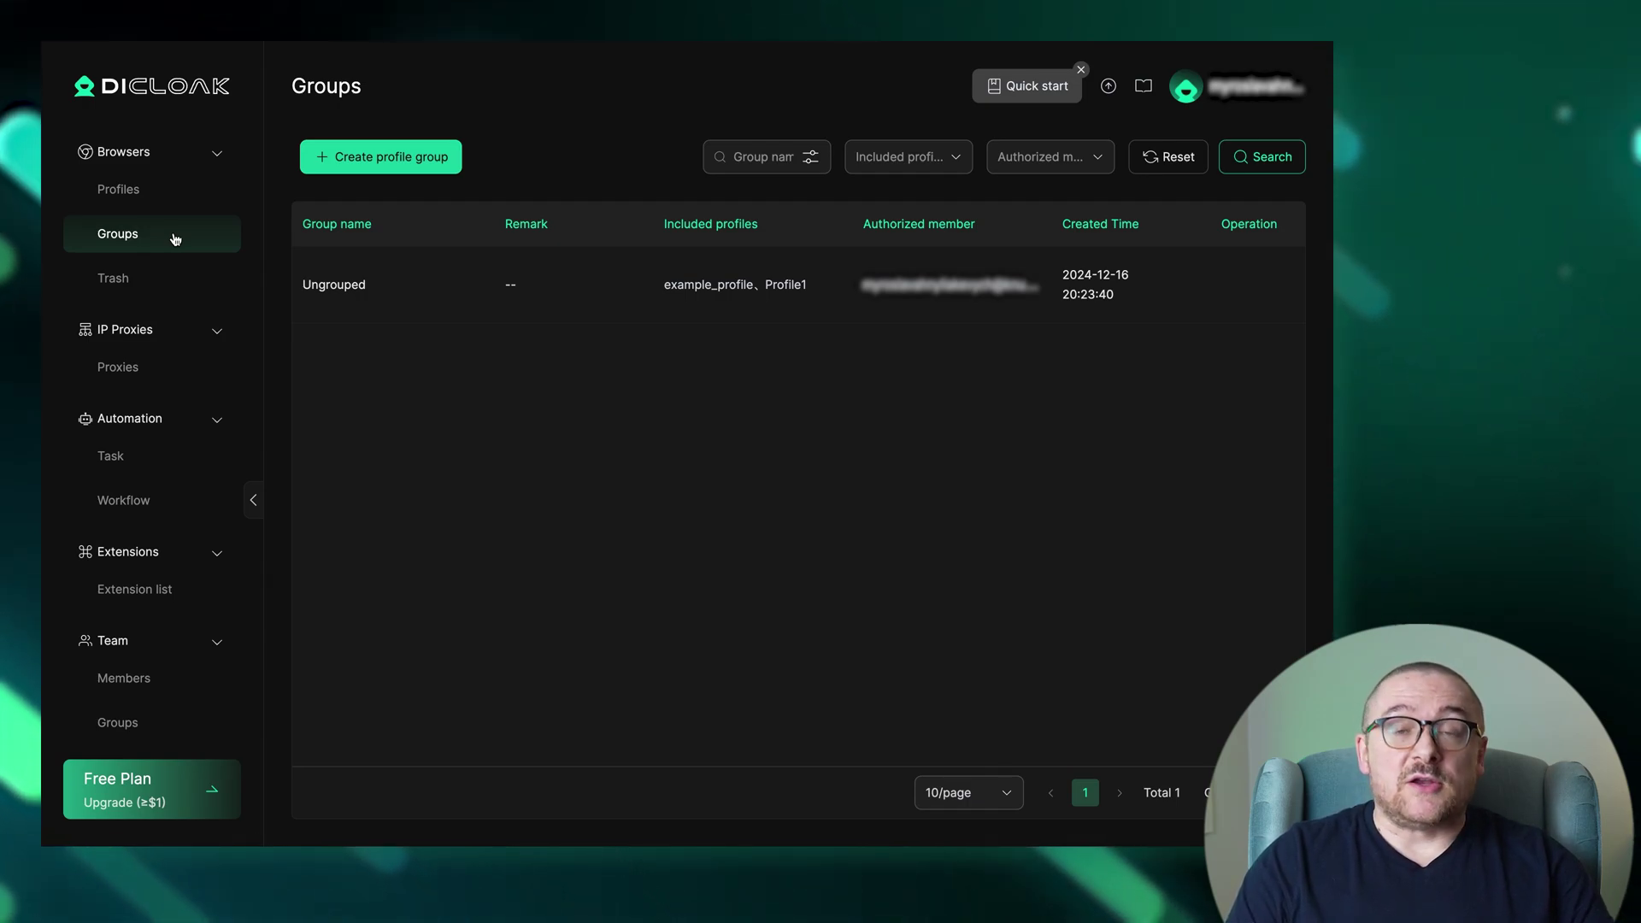
click(171, 278)
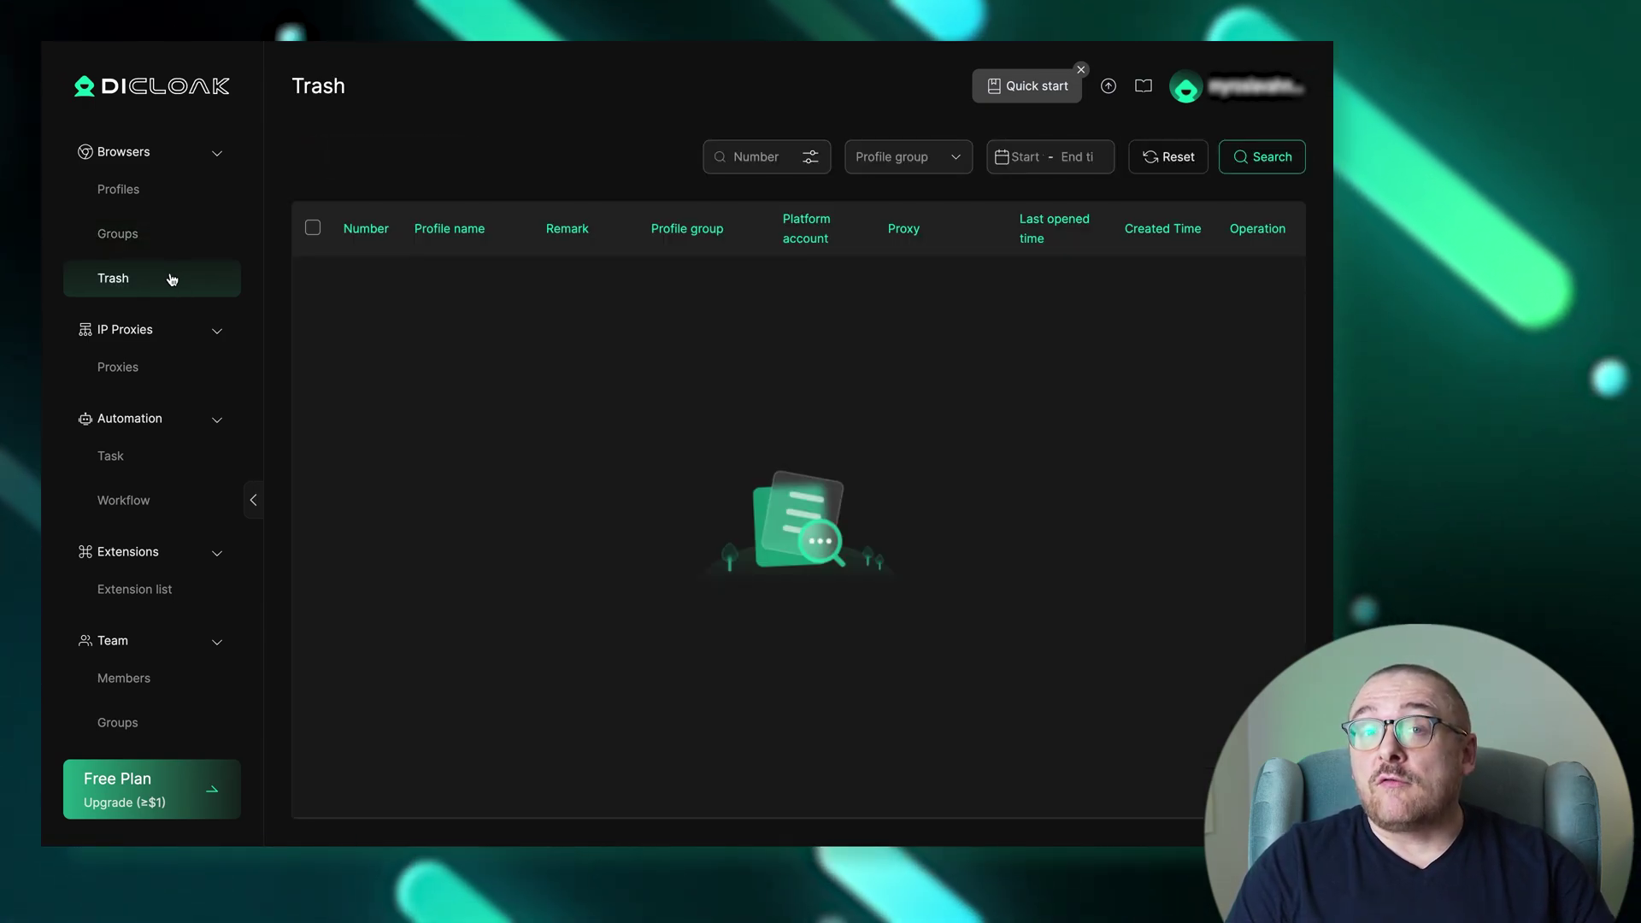
click(168, 369)
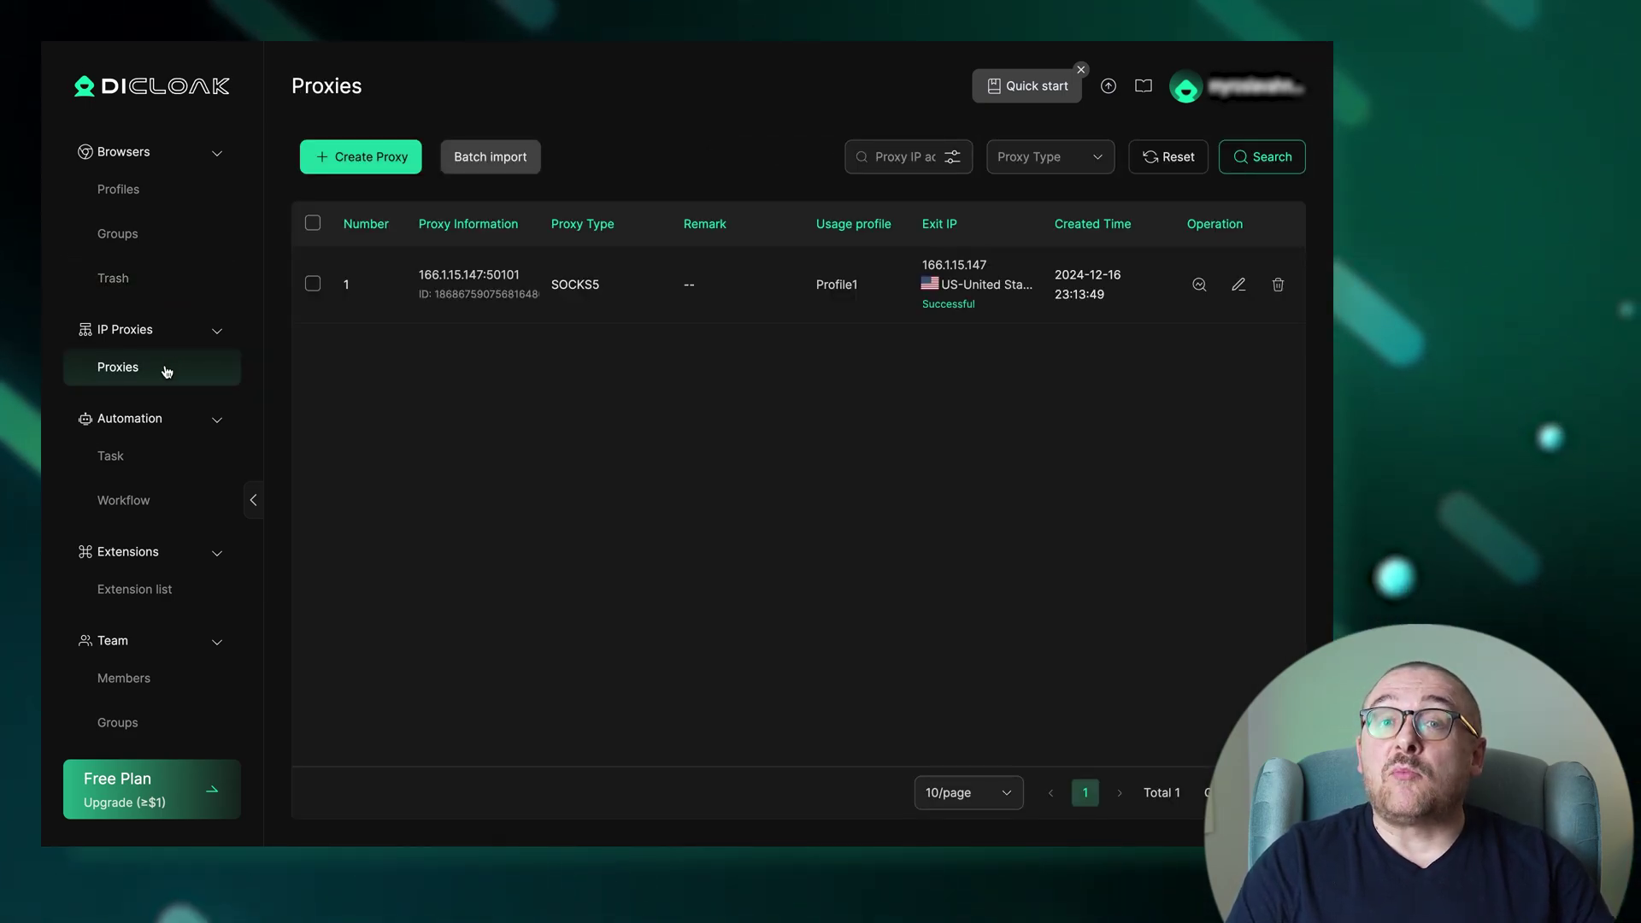
Step: View the Task, Workflow and empty Extension list pages
click(170, 451)
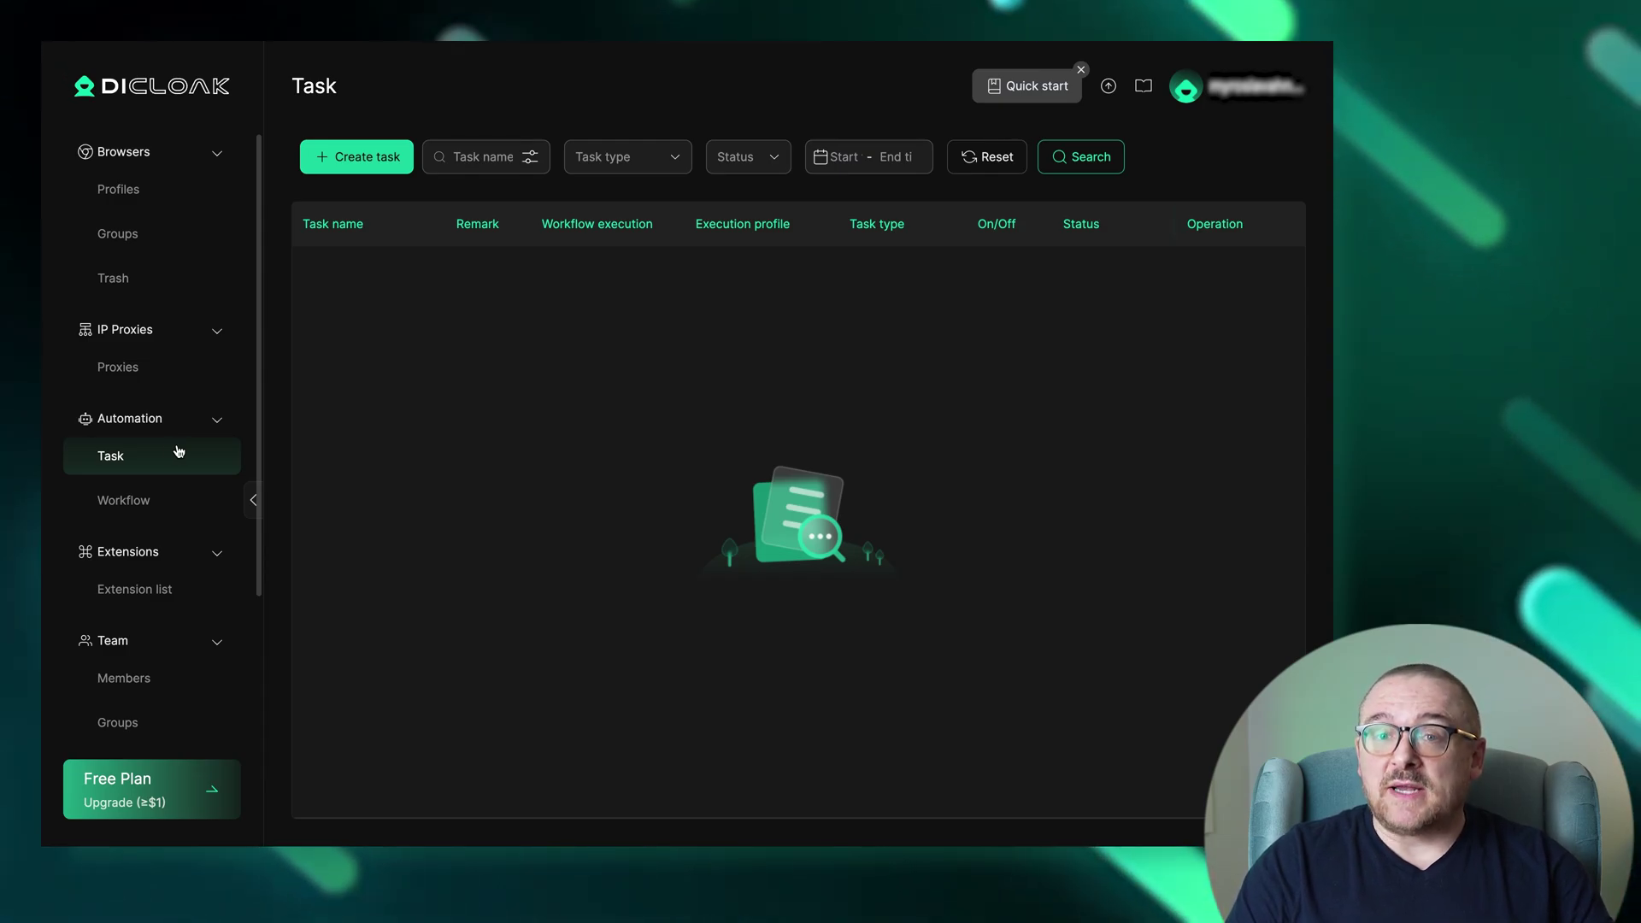
click(175, 503)
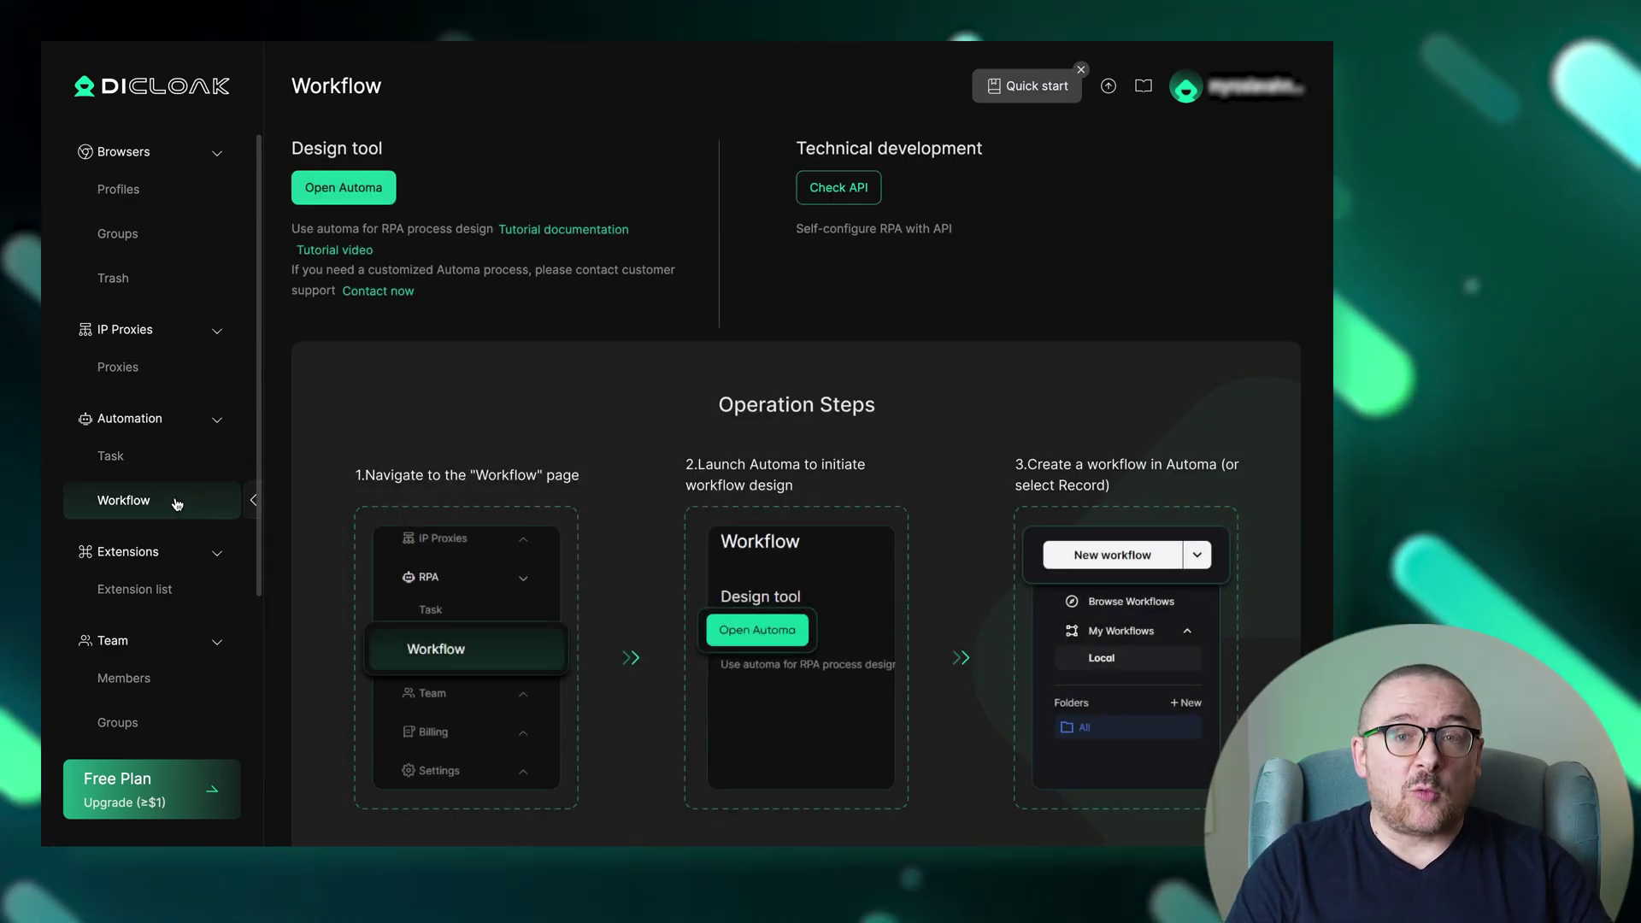
scroll(175, 502, down, 3)
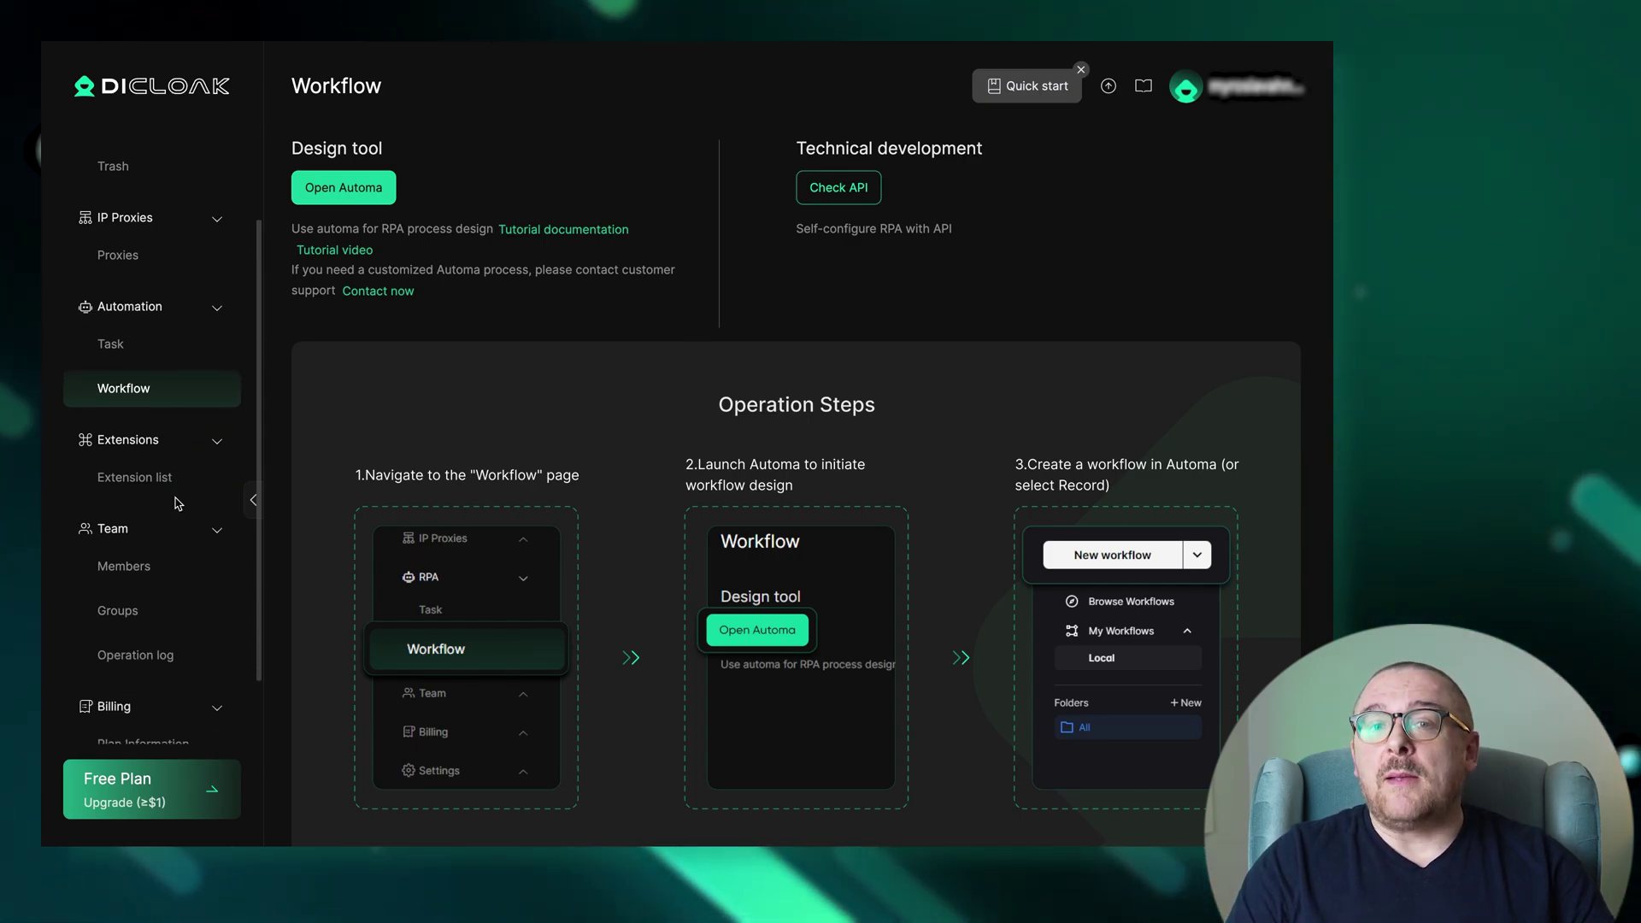
click(179, 486)
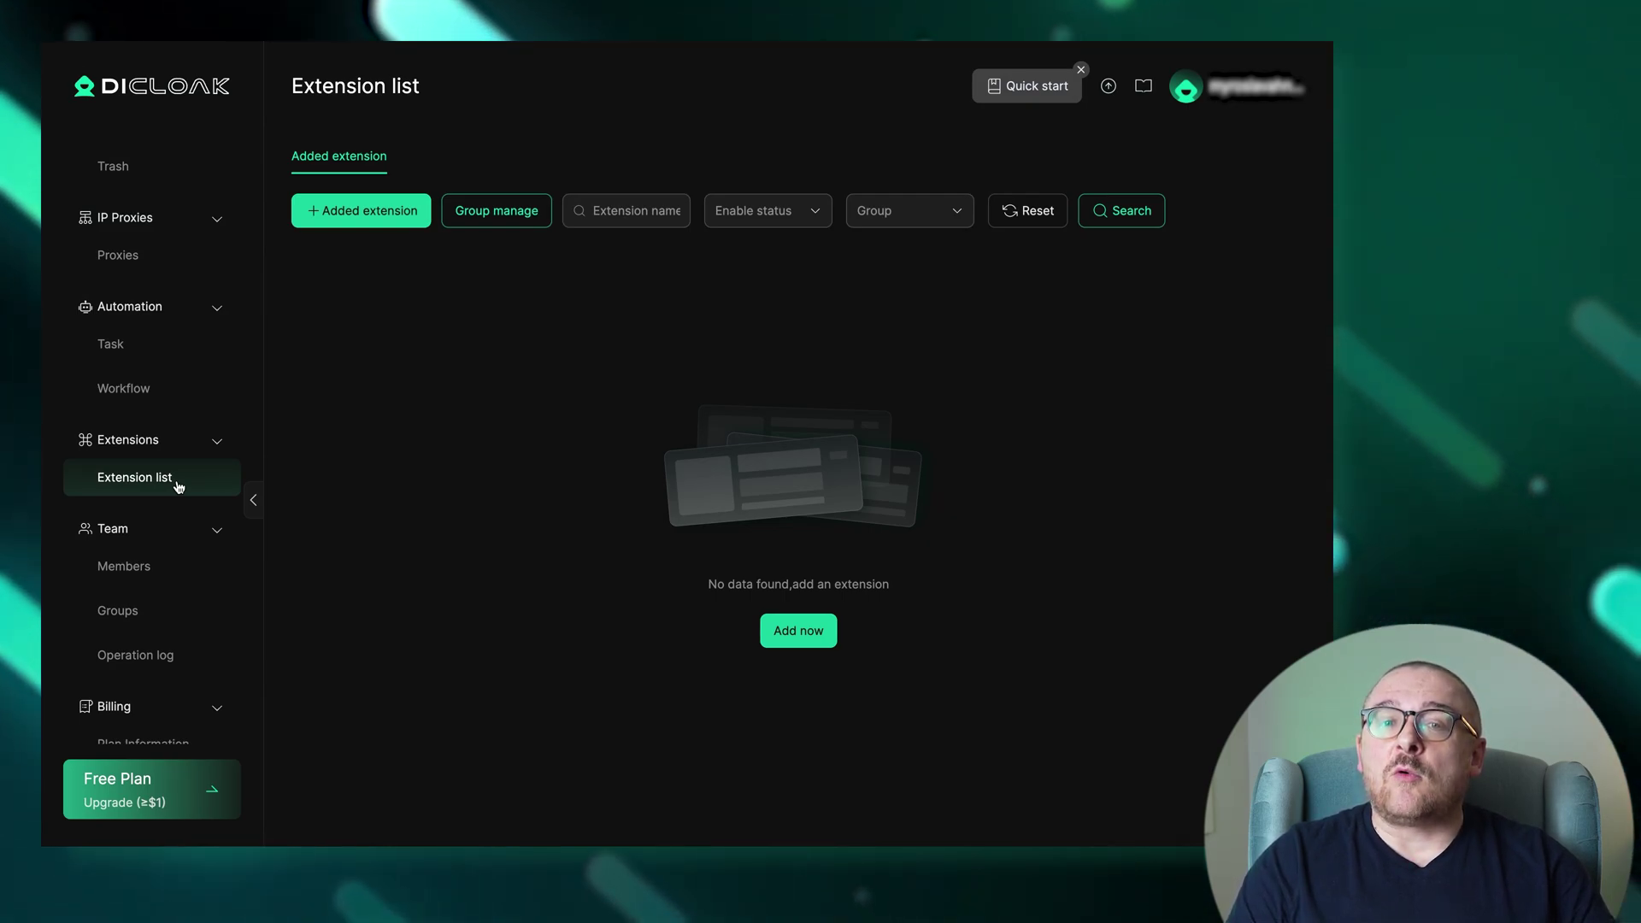
Step: Review the team Members page and the login Operation log
click(159, 563)
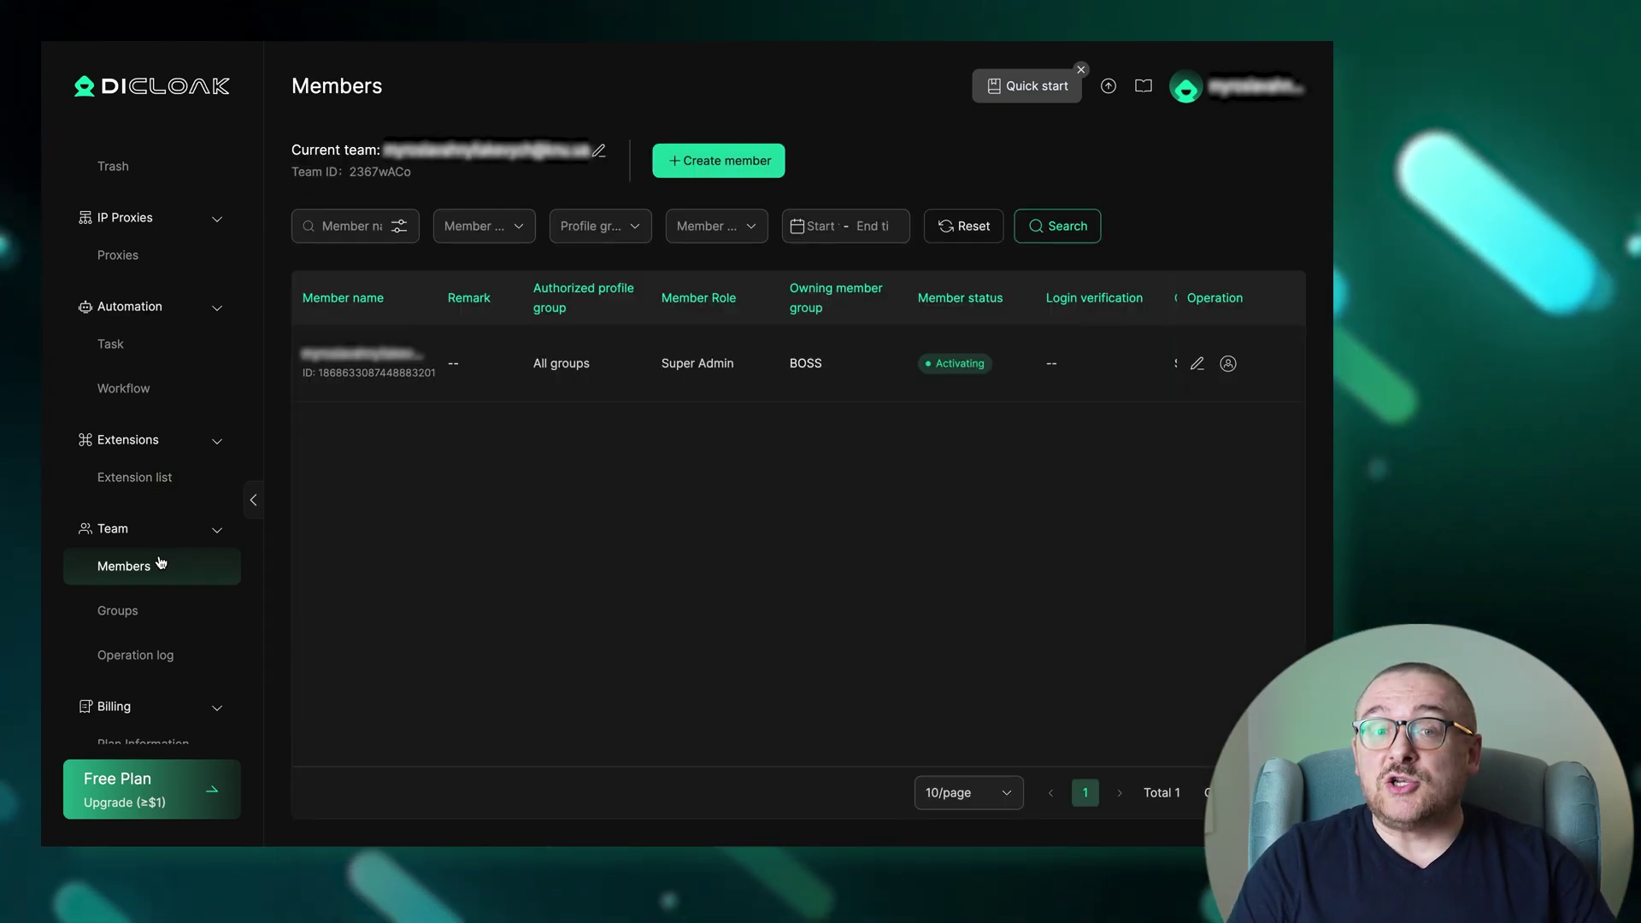
scroll(160, 561, down, 2)
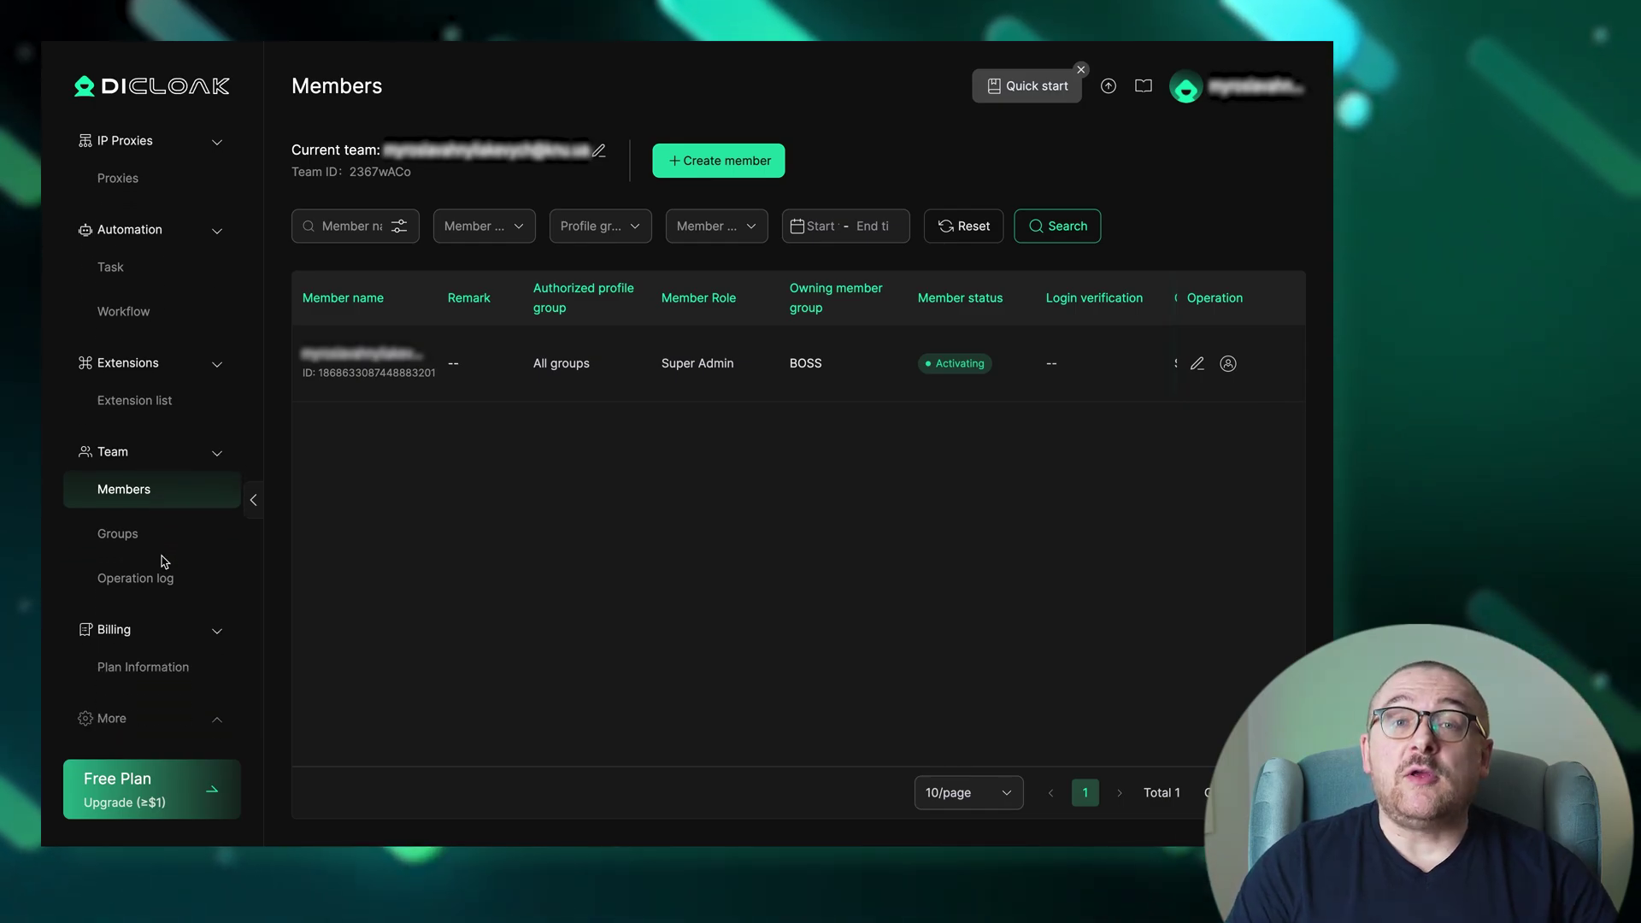
click(162, 584)
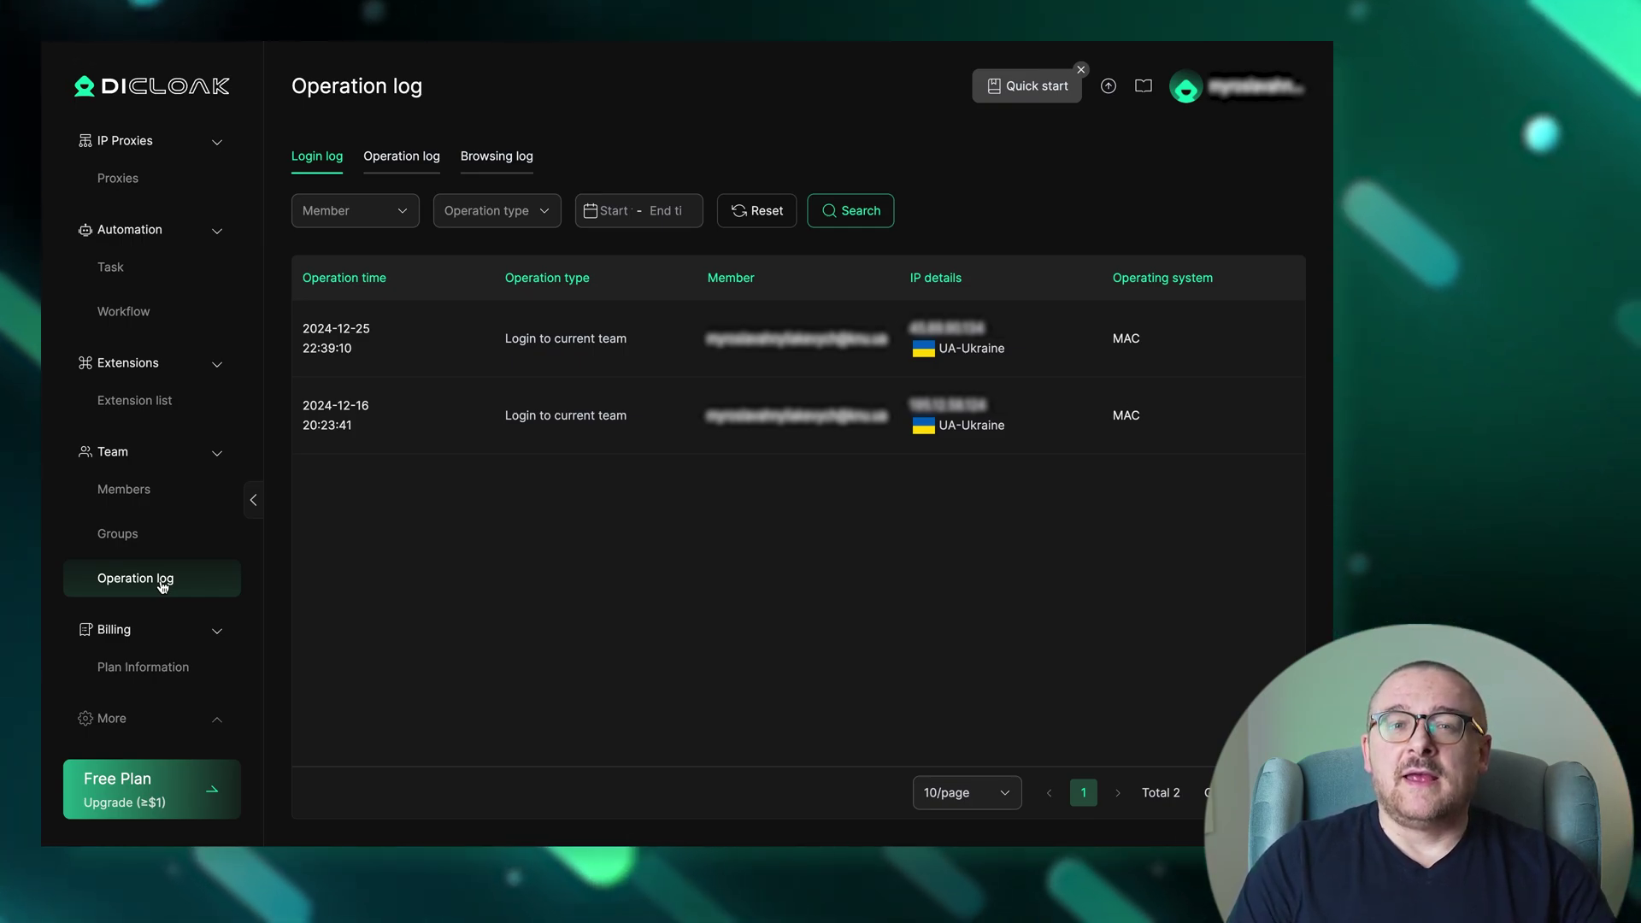
Step: Check Plan Information pricing, then view the global Settings under More
click(170, 661)
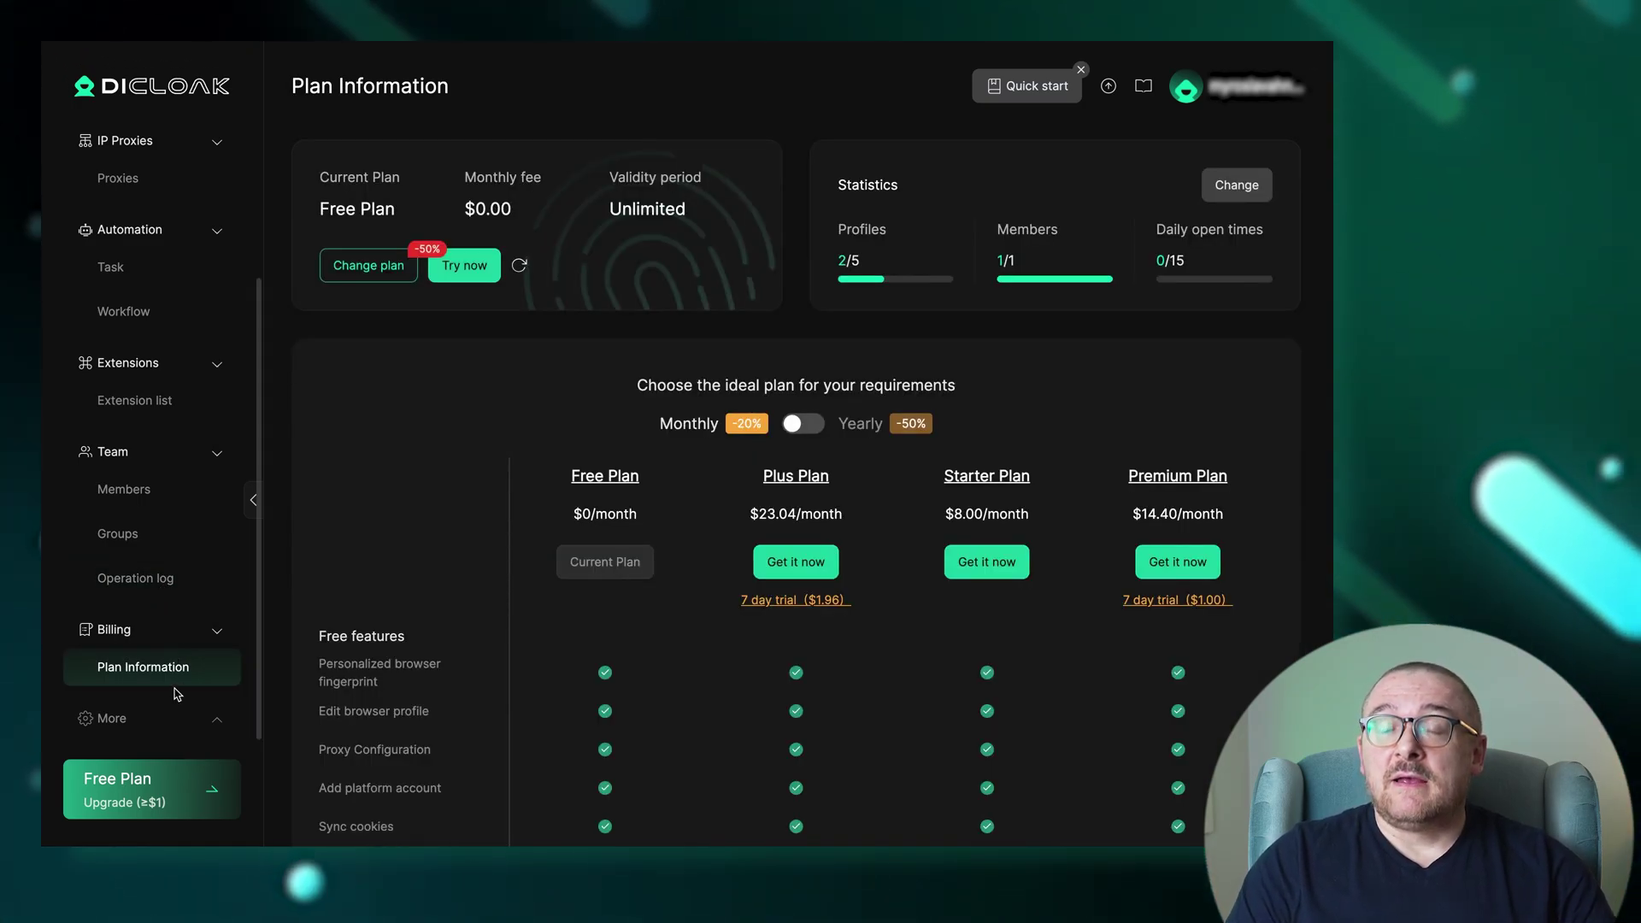
click(162, 722)
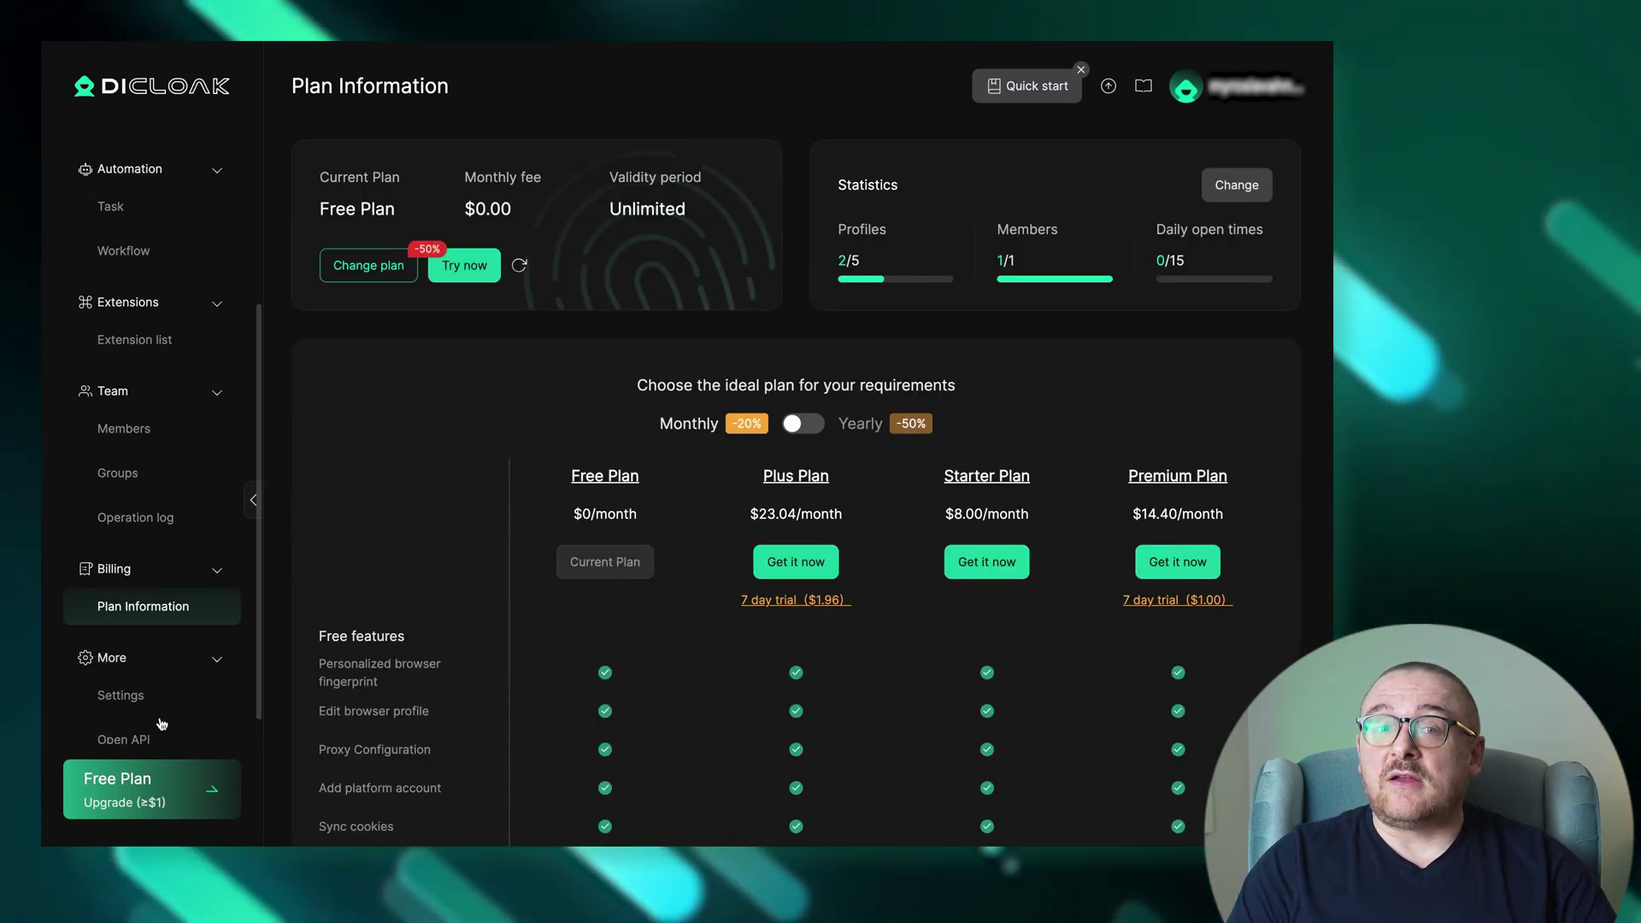
click(166, 671)
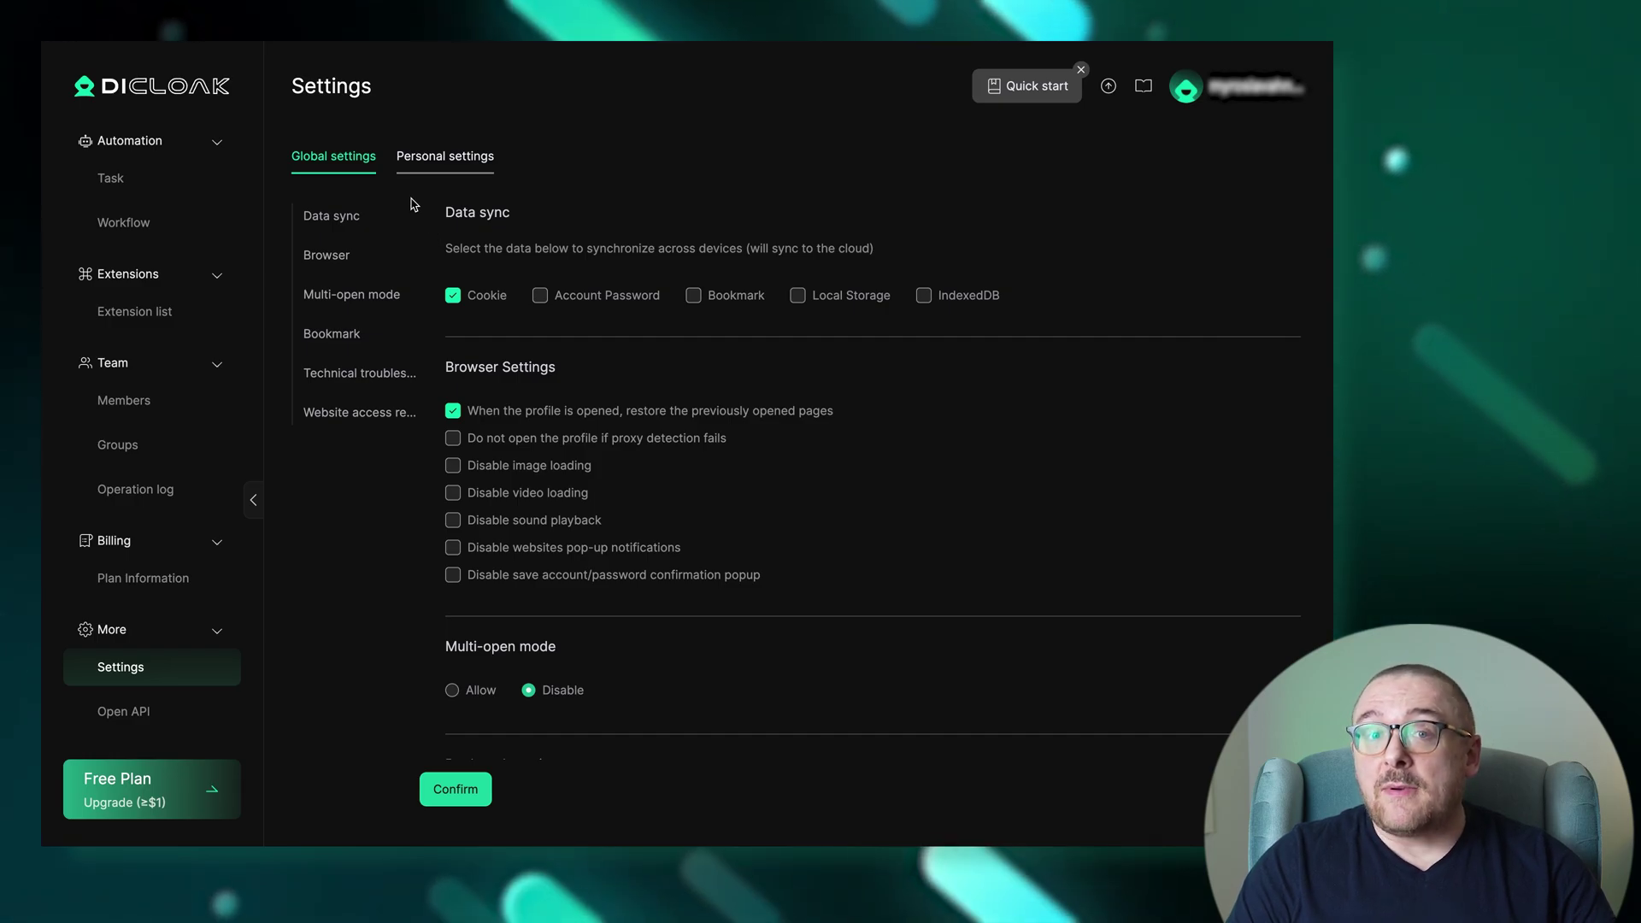
Step: View the Personal settings tab and the Open API page
click(418, 171)
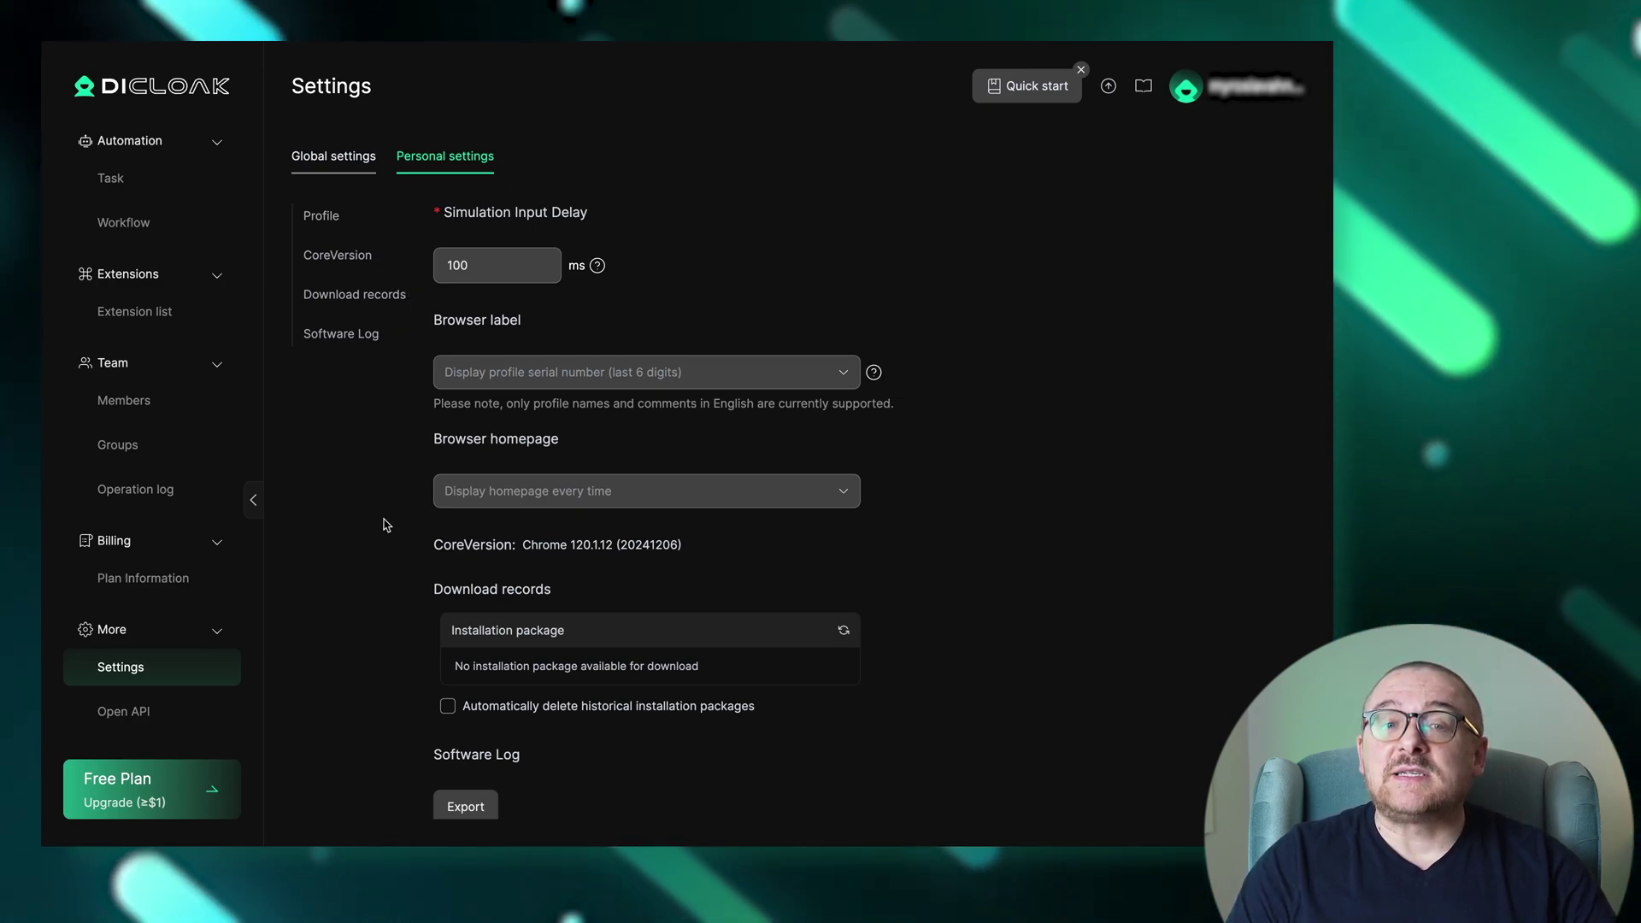
click(213, 713)
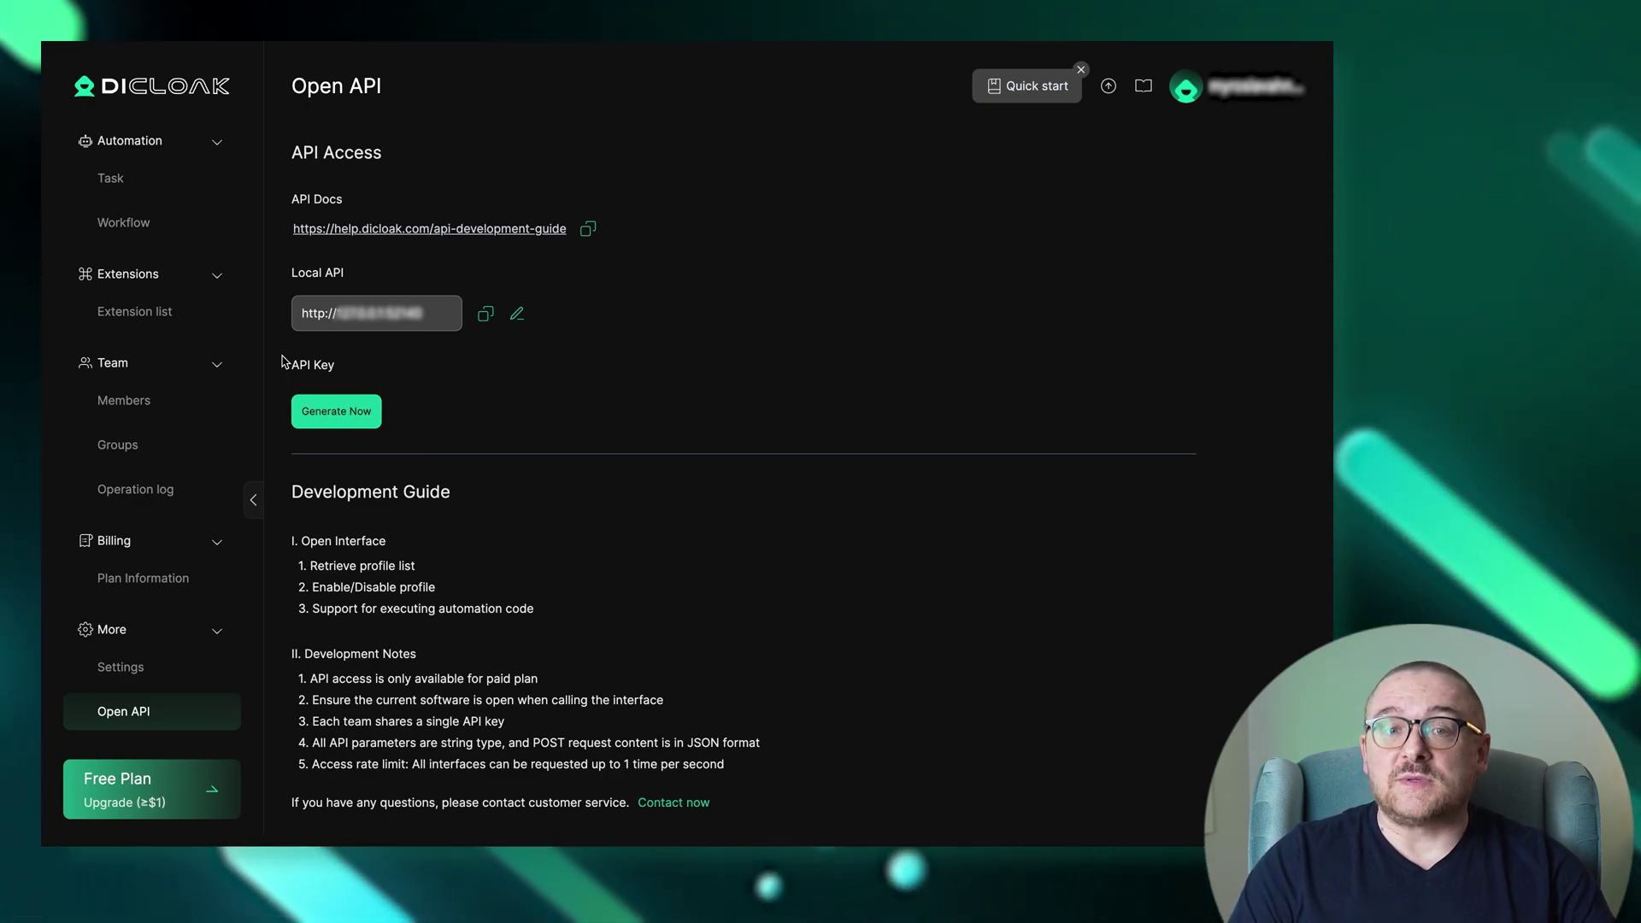
scroll(239, 229, up, 2)
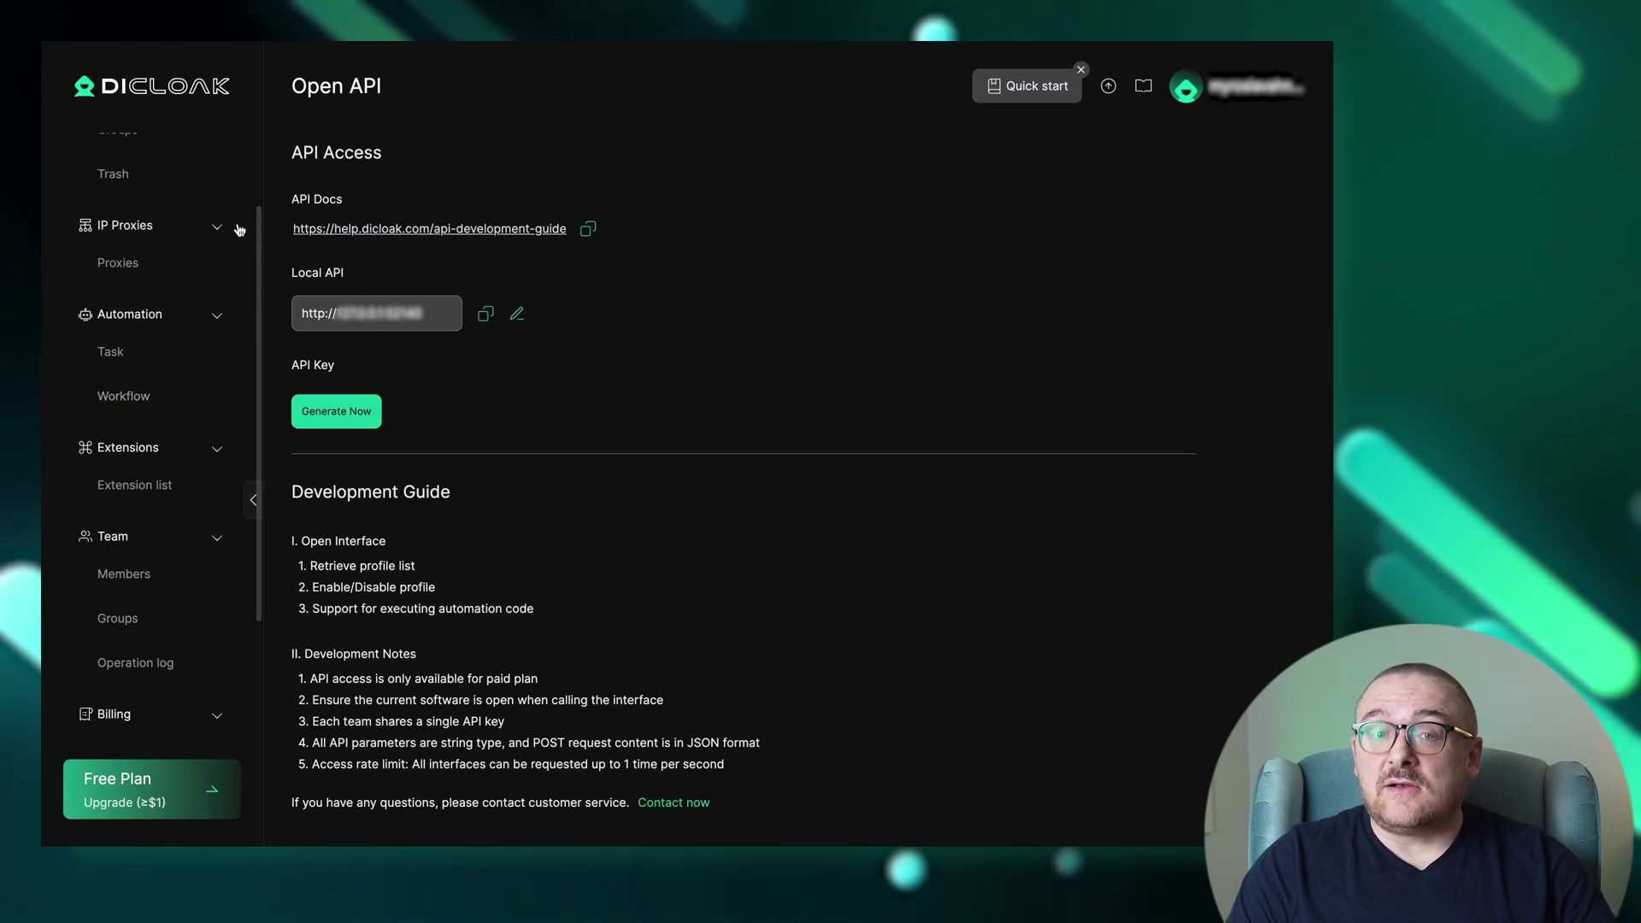
Step: Add a SOCKS5 proxy at 216.185.46.57:50101 using the IP-API lookup channel
click(157, 268)
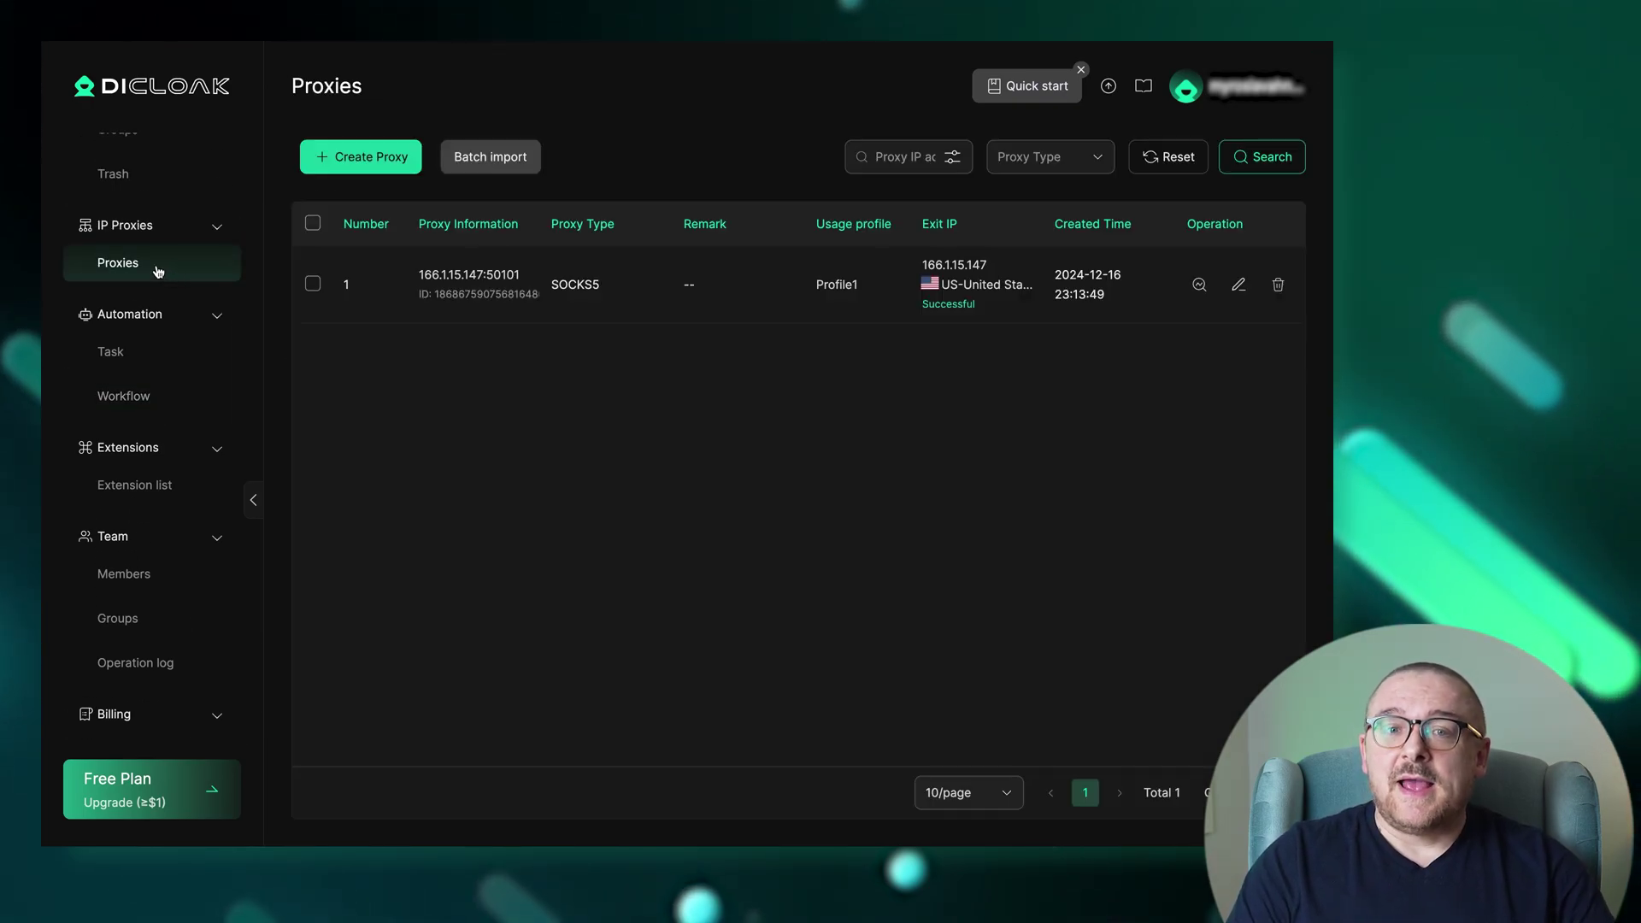
click(325, 170)
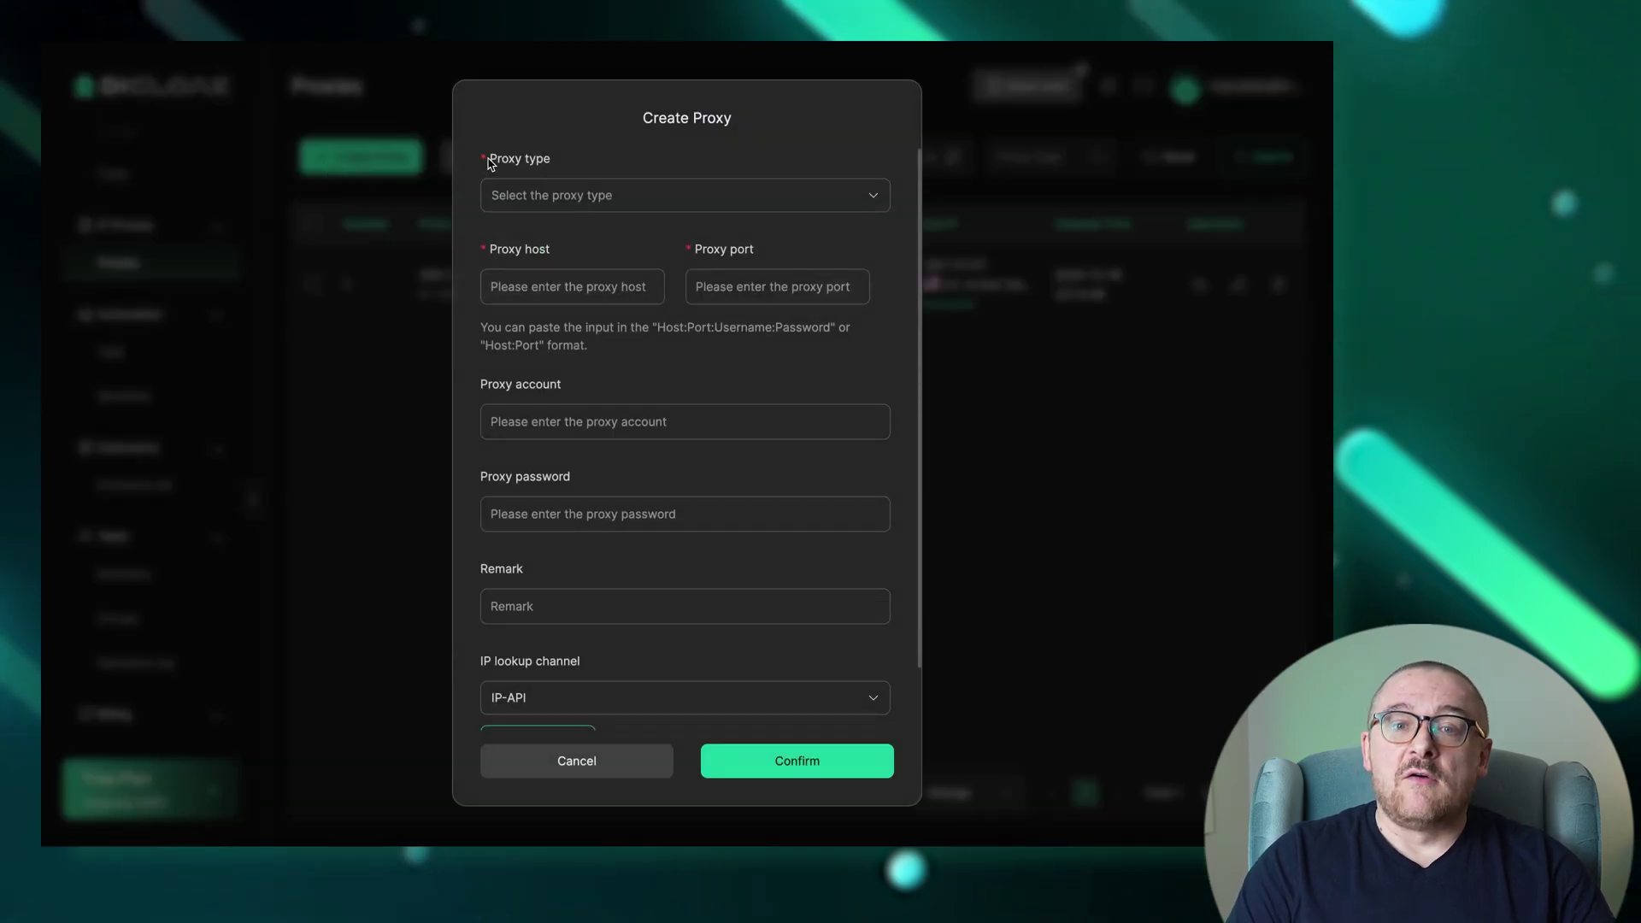
click(490, 198)
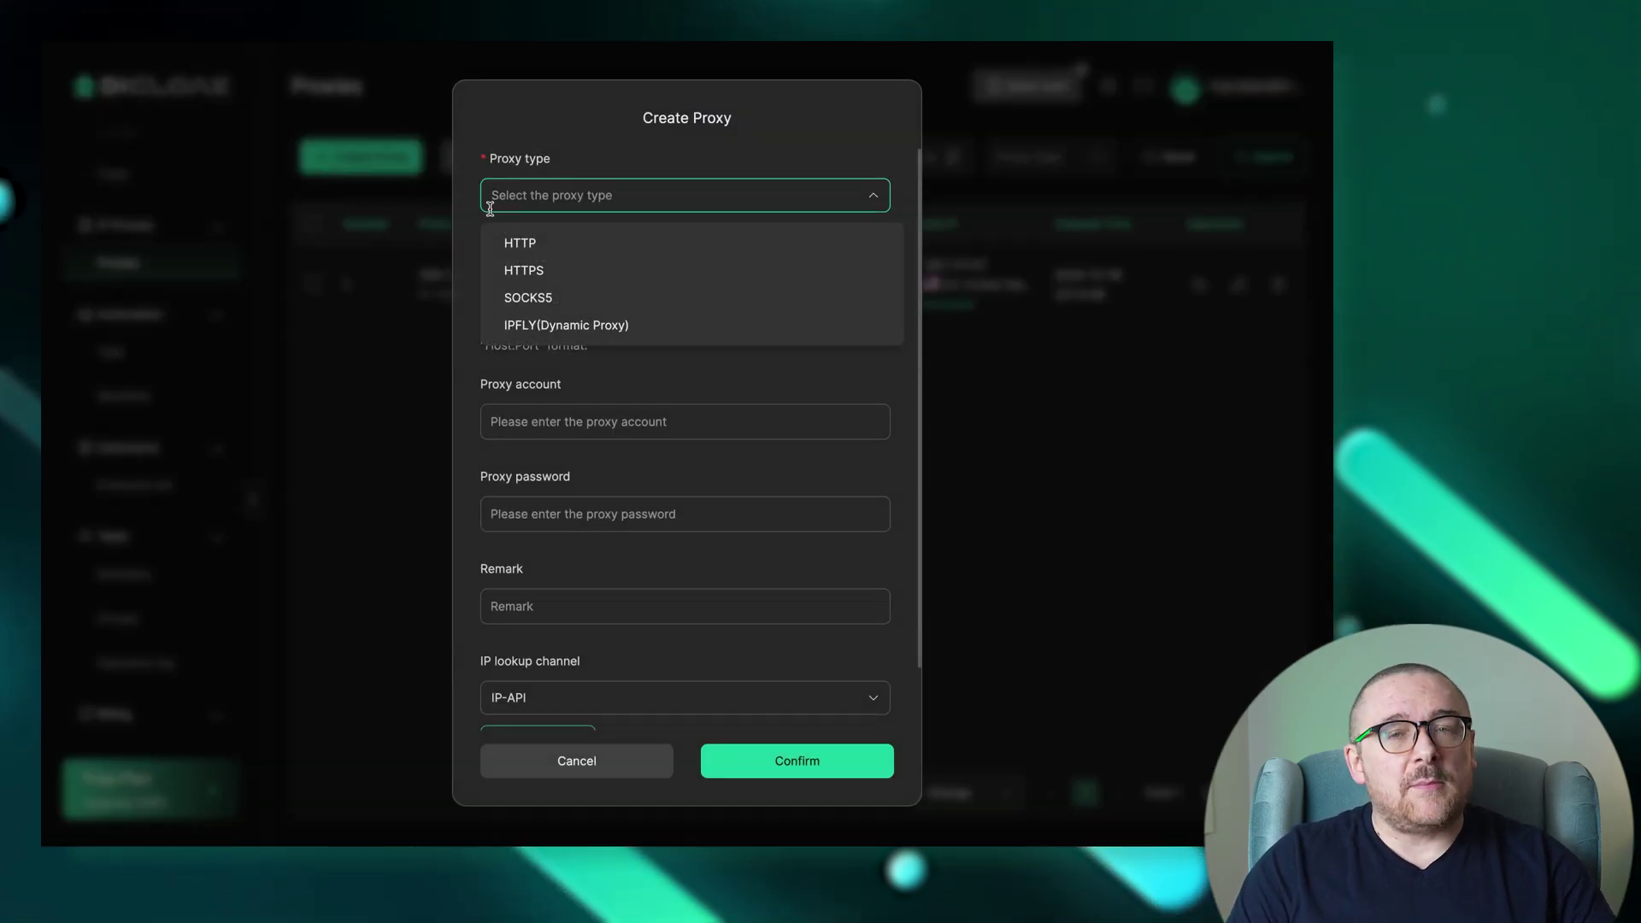
click(511, 297)
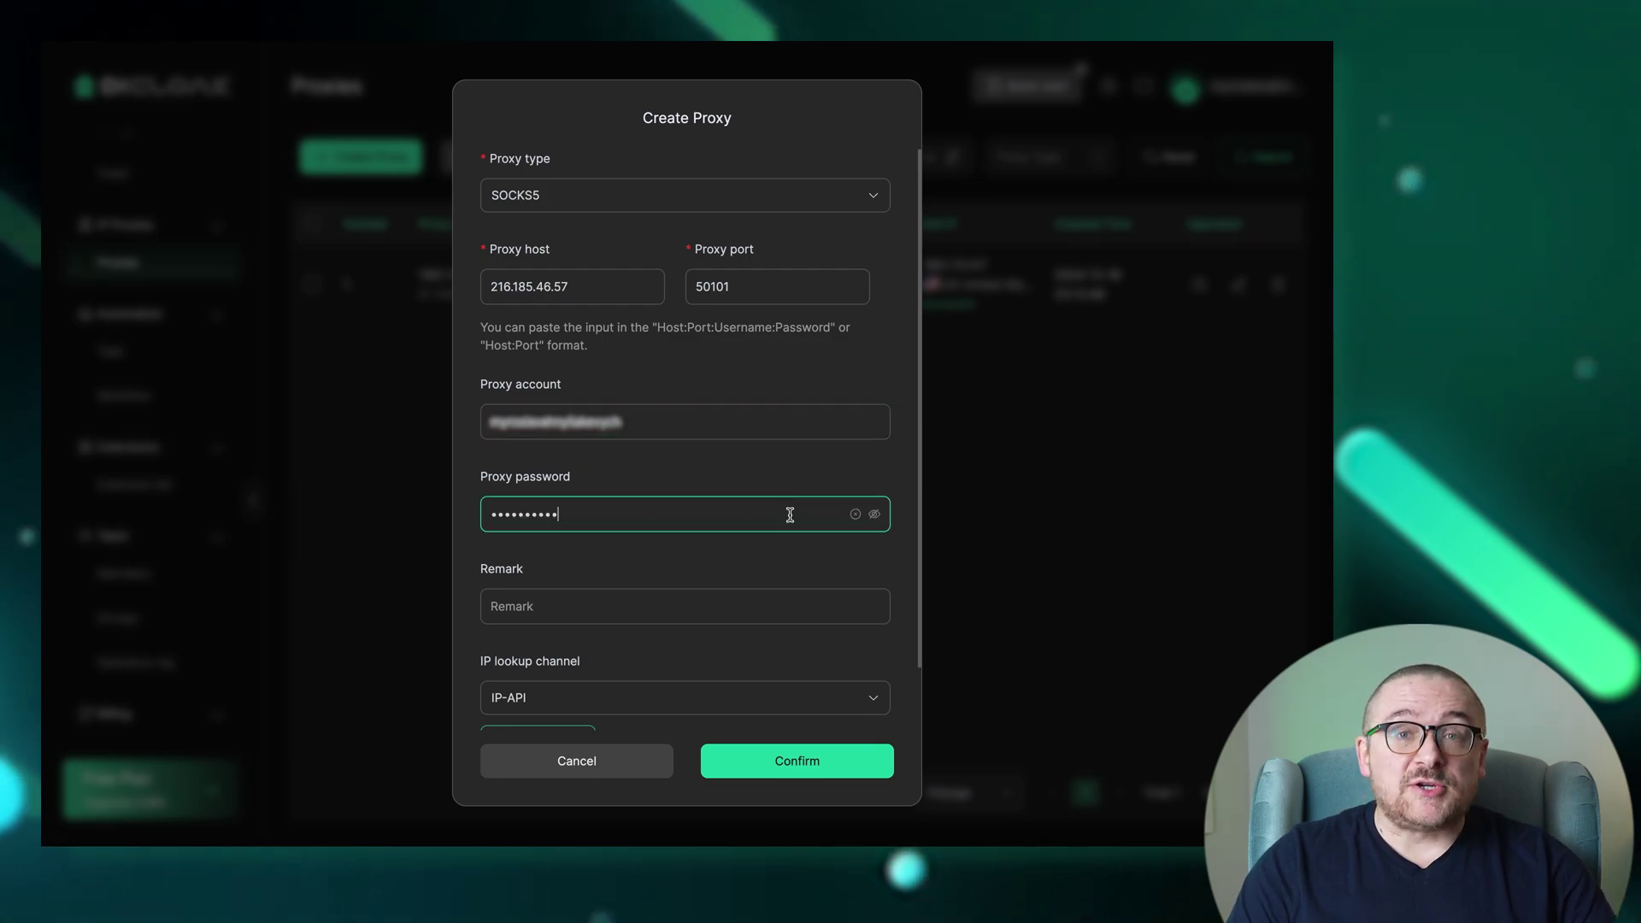
scroll(766, 610, down, 1)
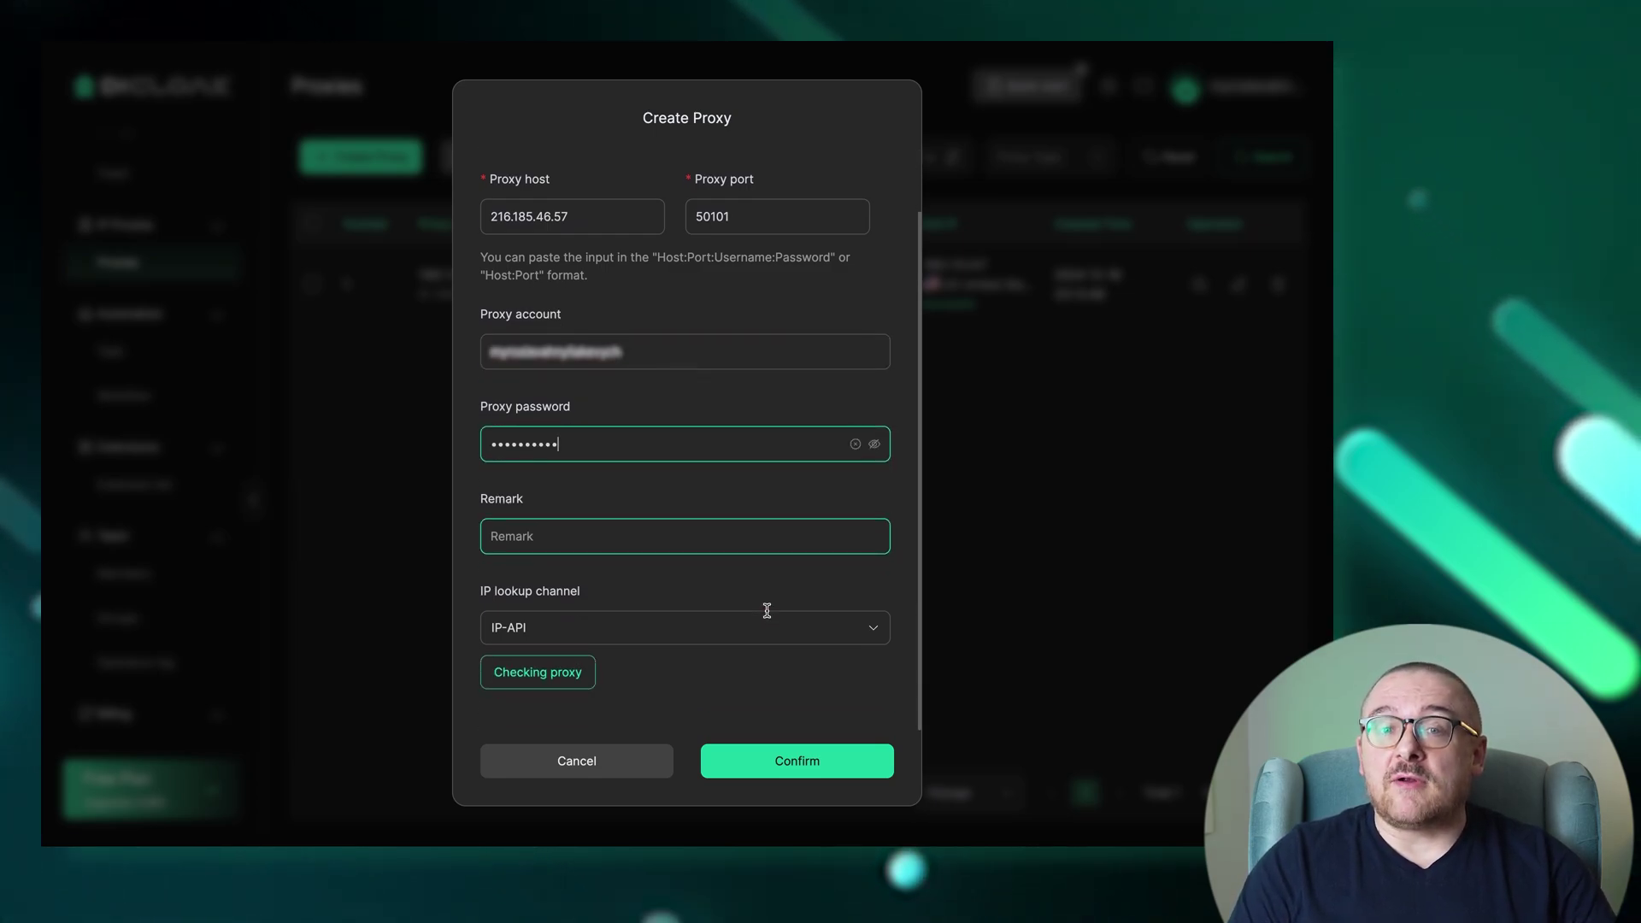
click(763, 632)
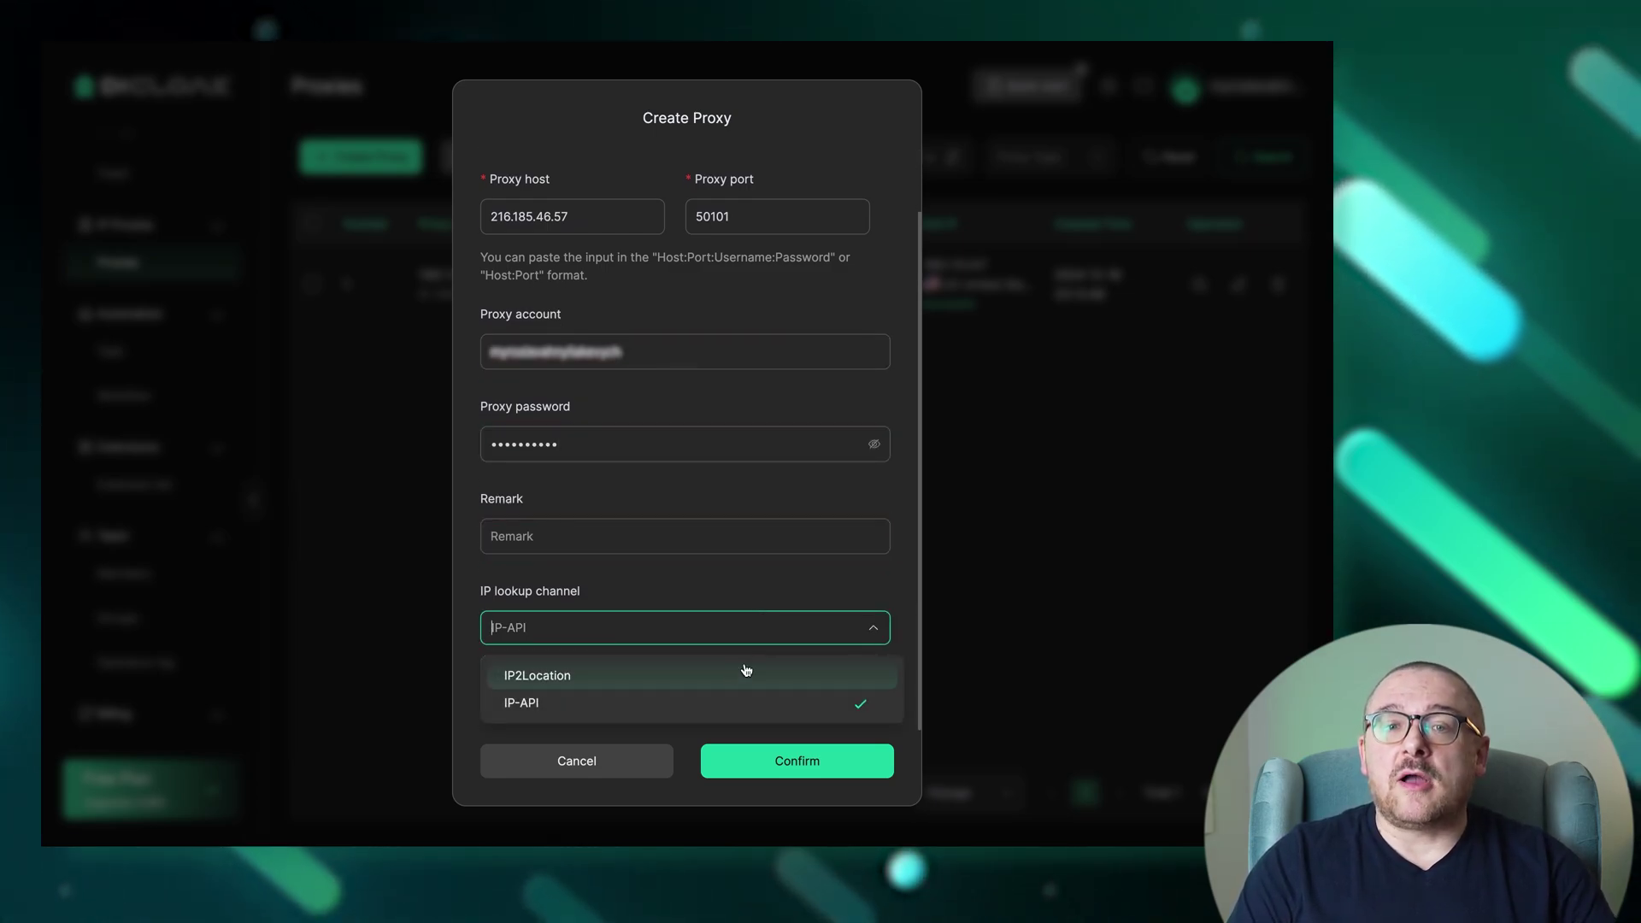
click(753, 625)
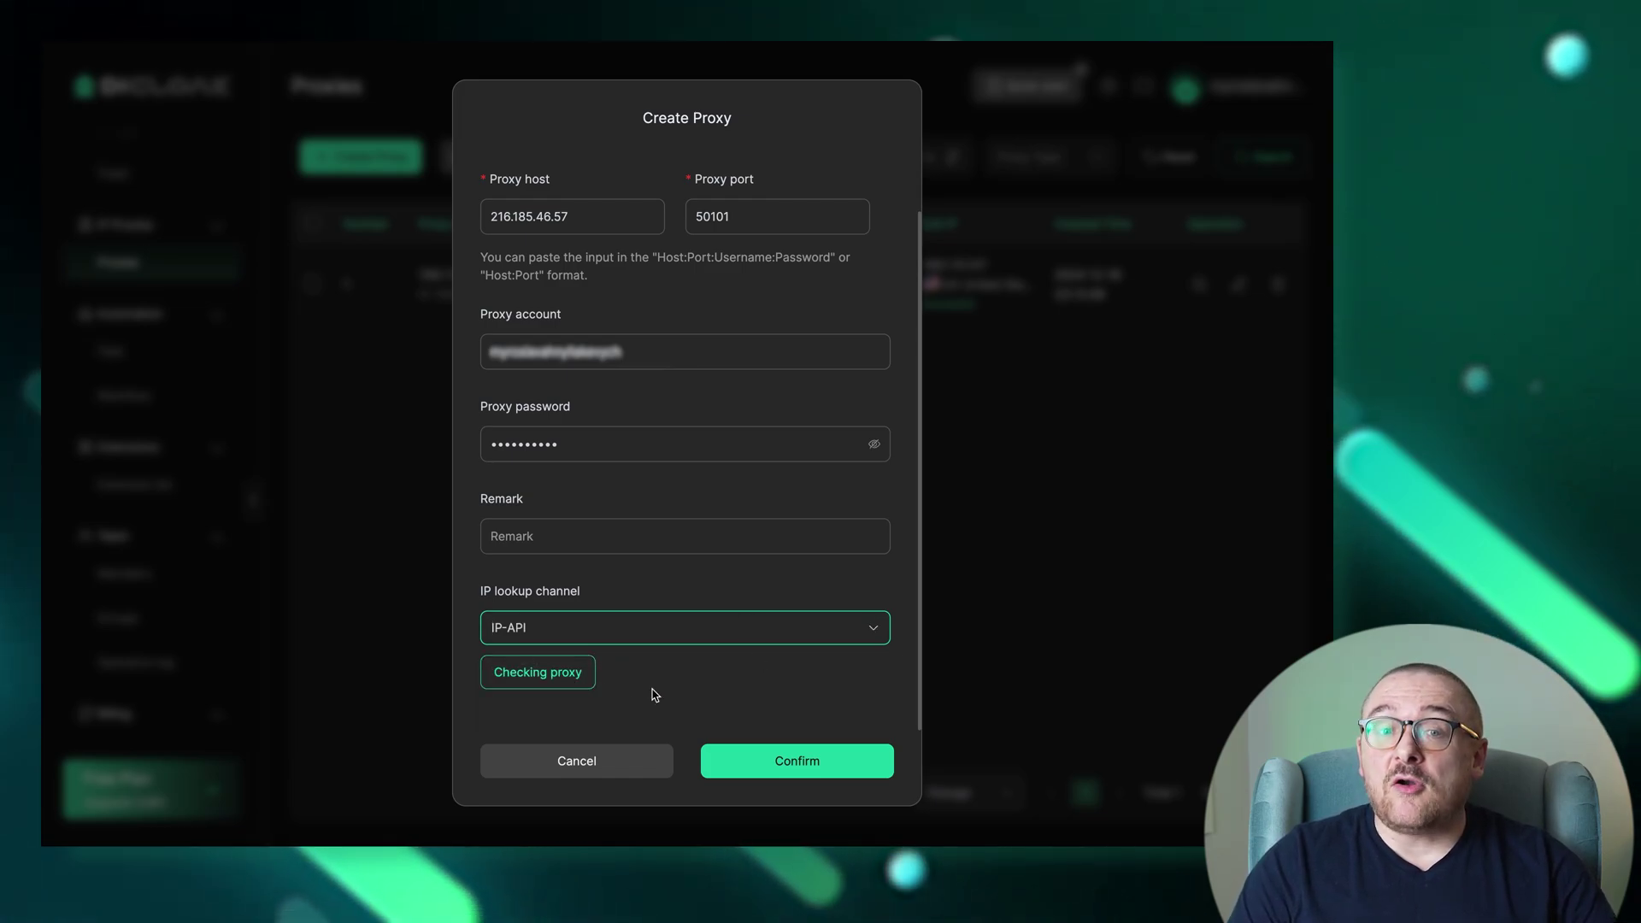
click(740, 767)
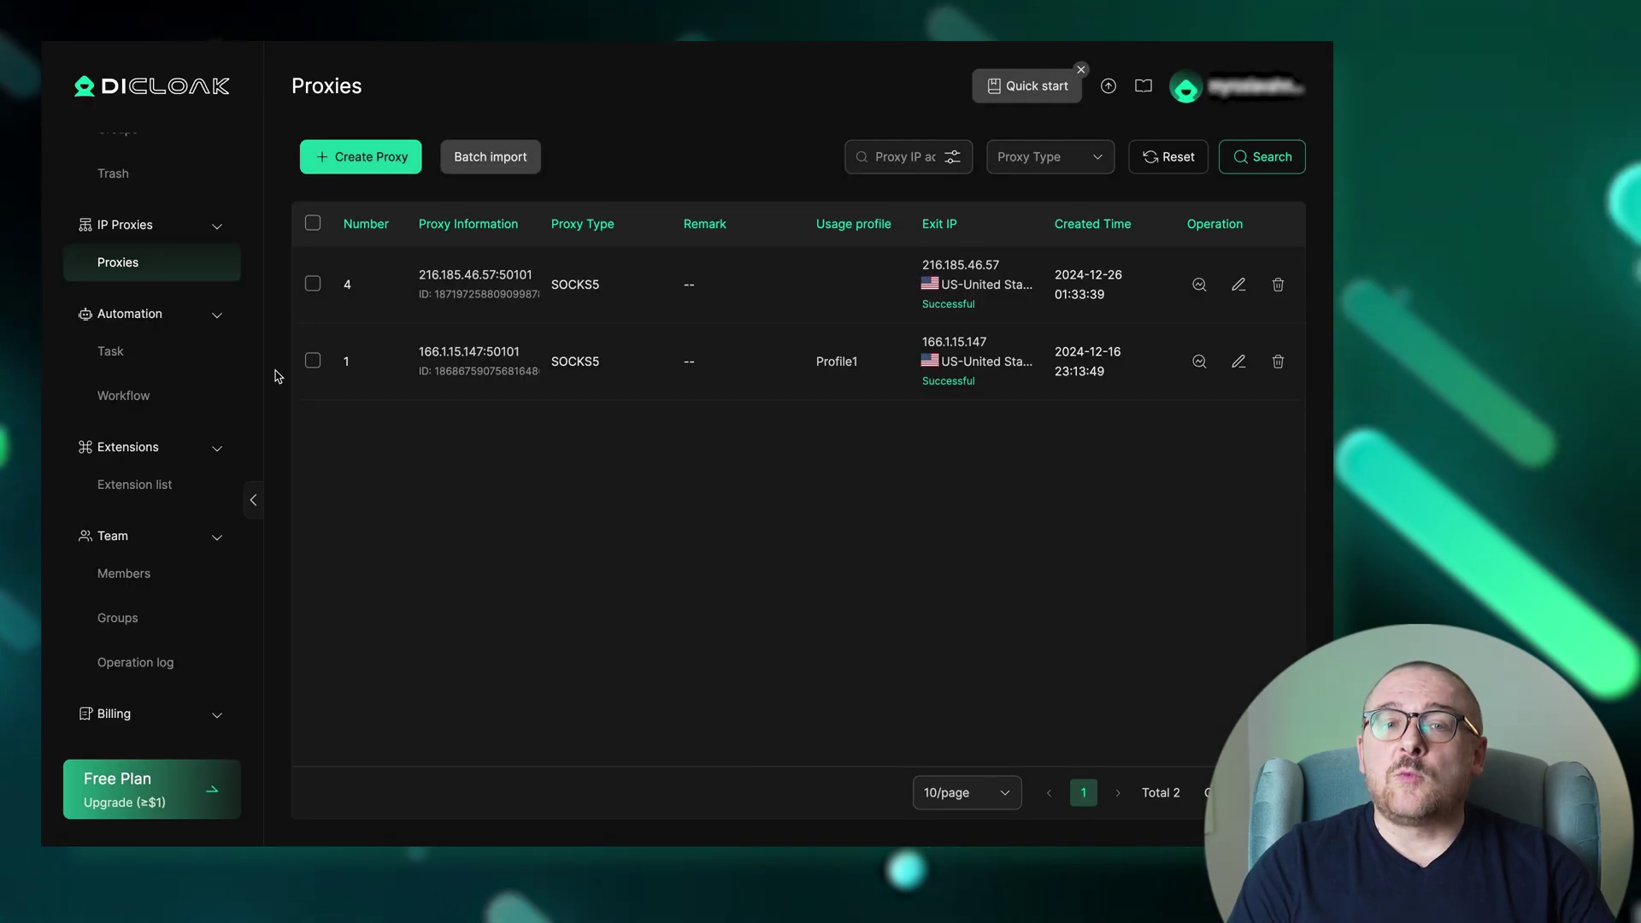
Step: Start a new browser profile and keep it in the Ungrouped group
scroll(204, 190, up, 3)
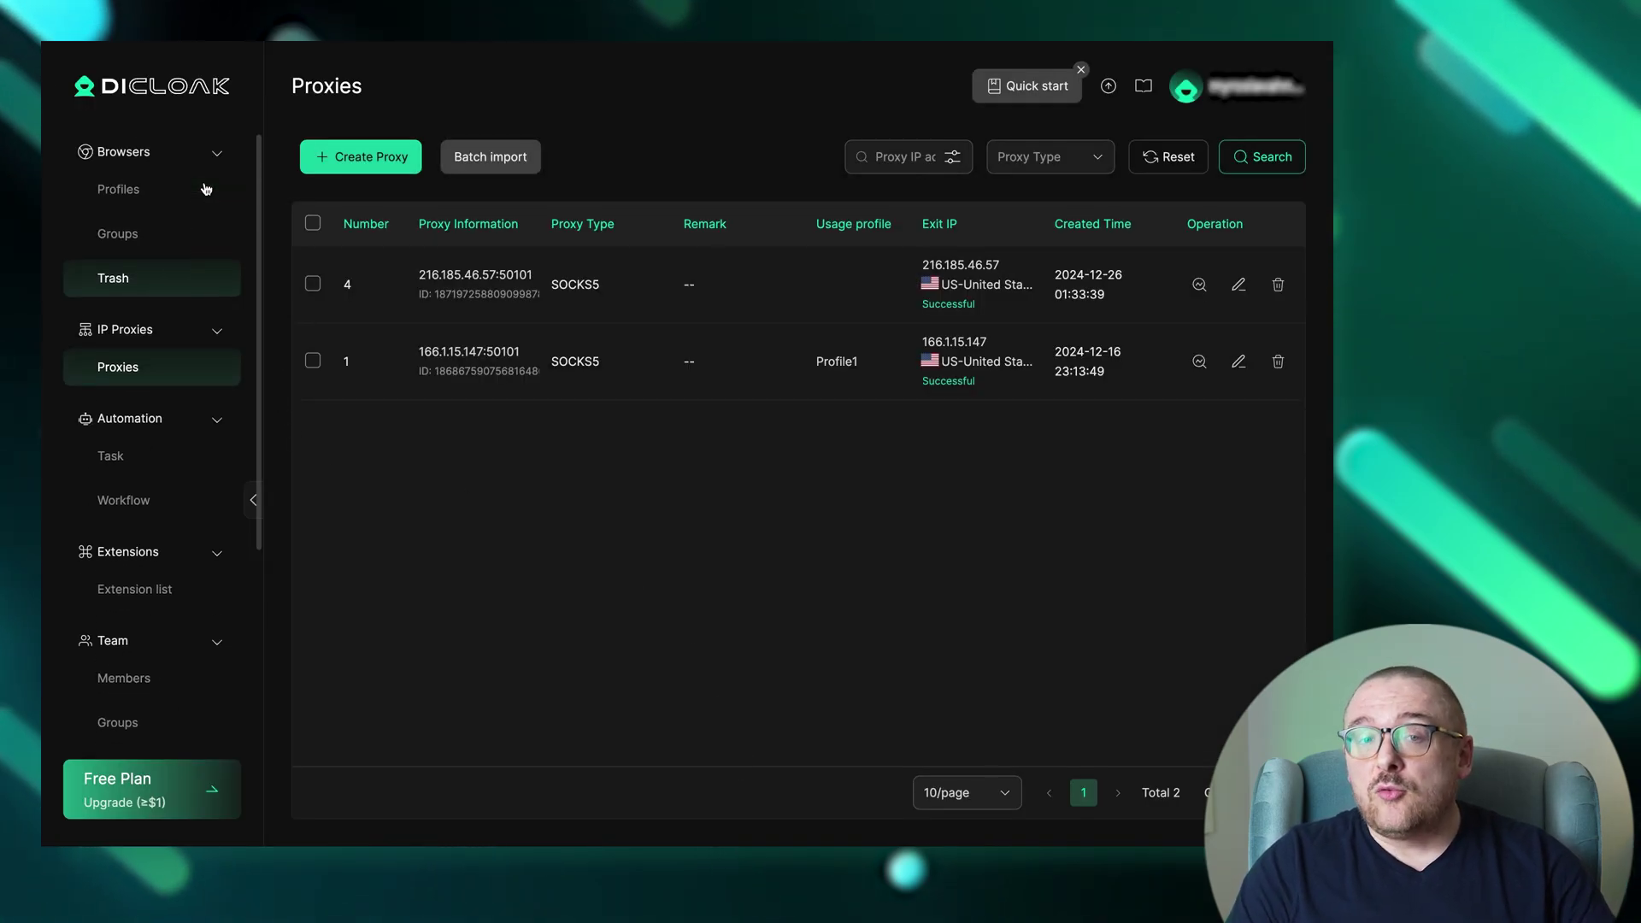
click(205, 189)
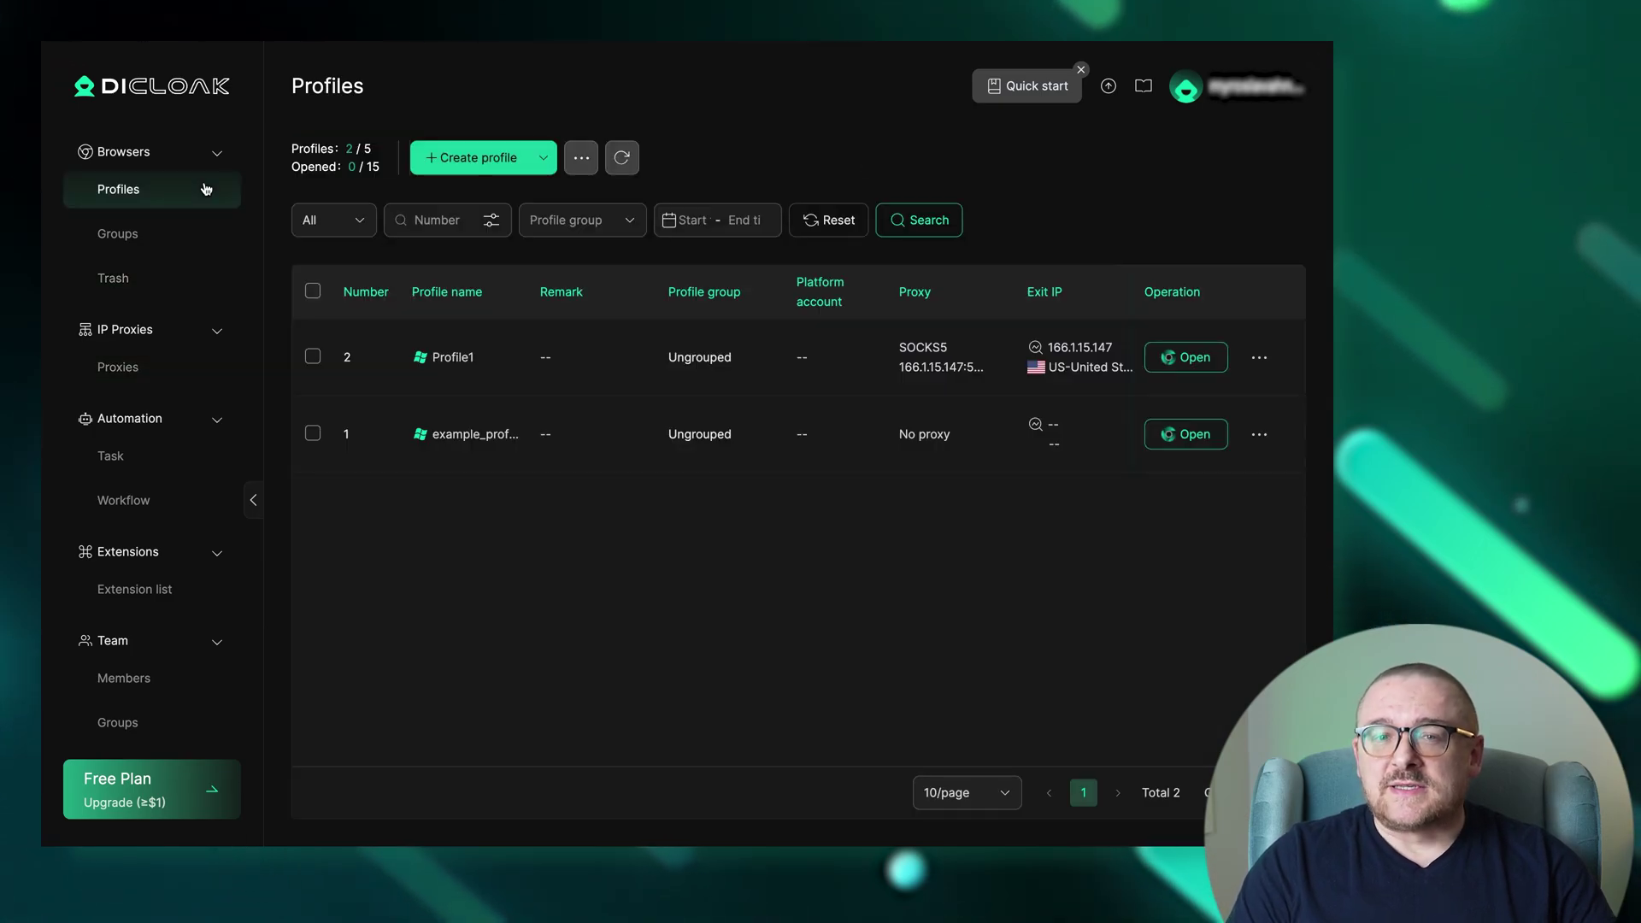
click(423, 163)
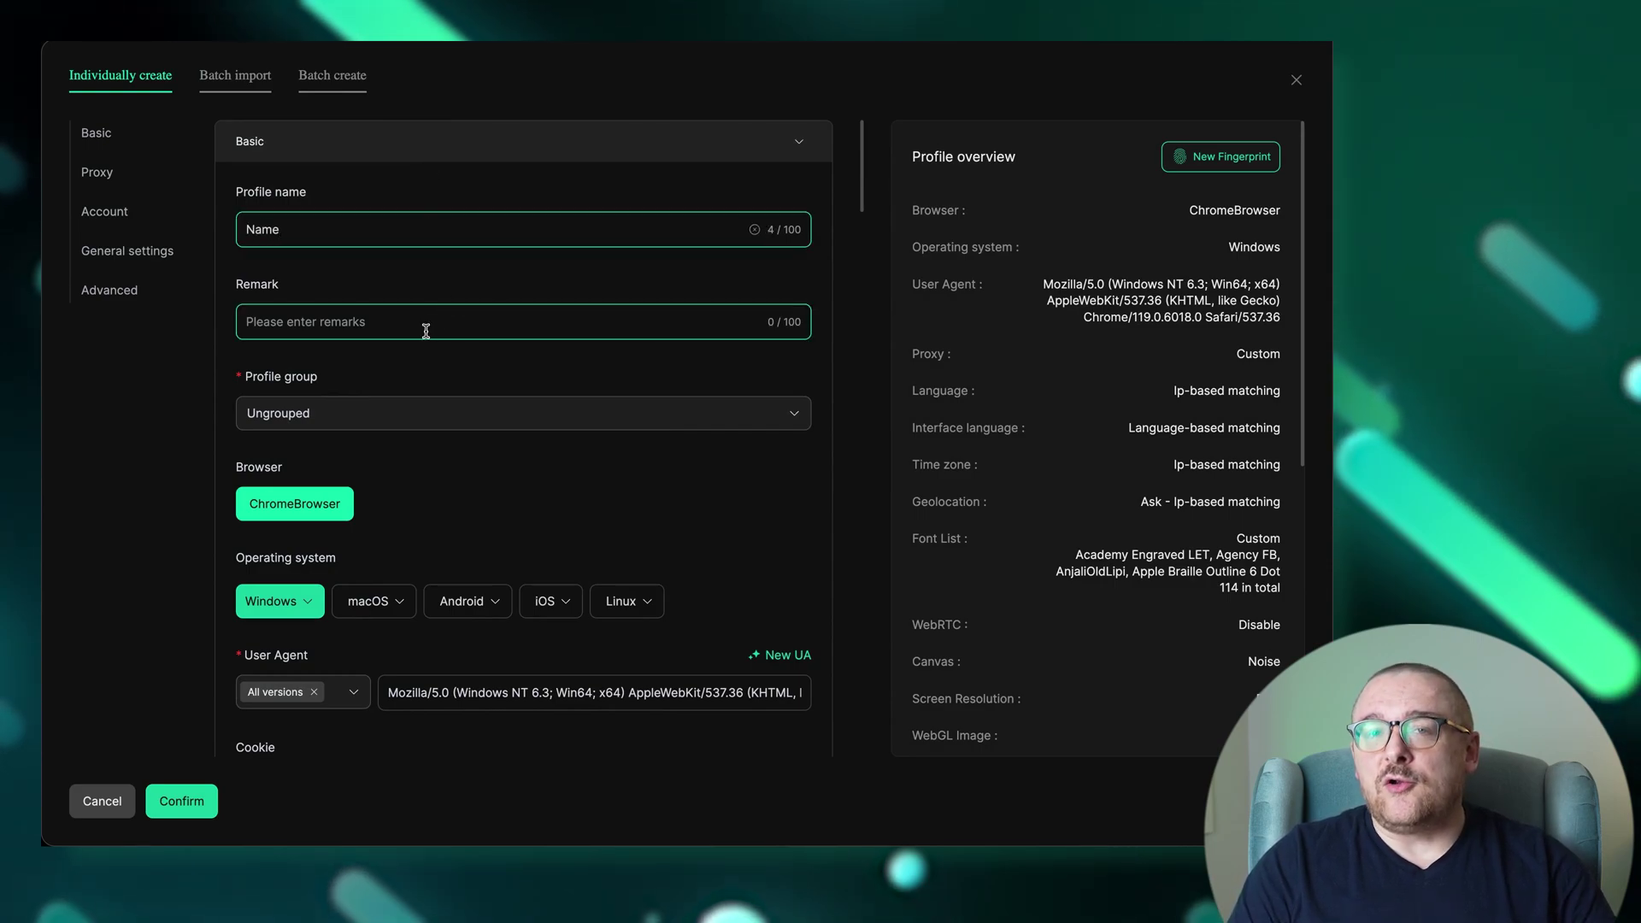
click(430, 409)
click(431, 409)
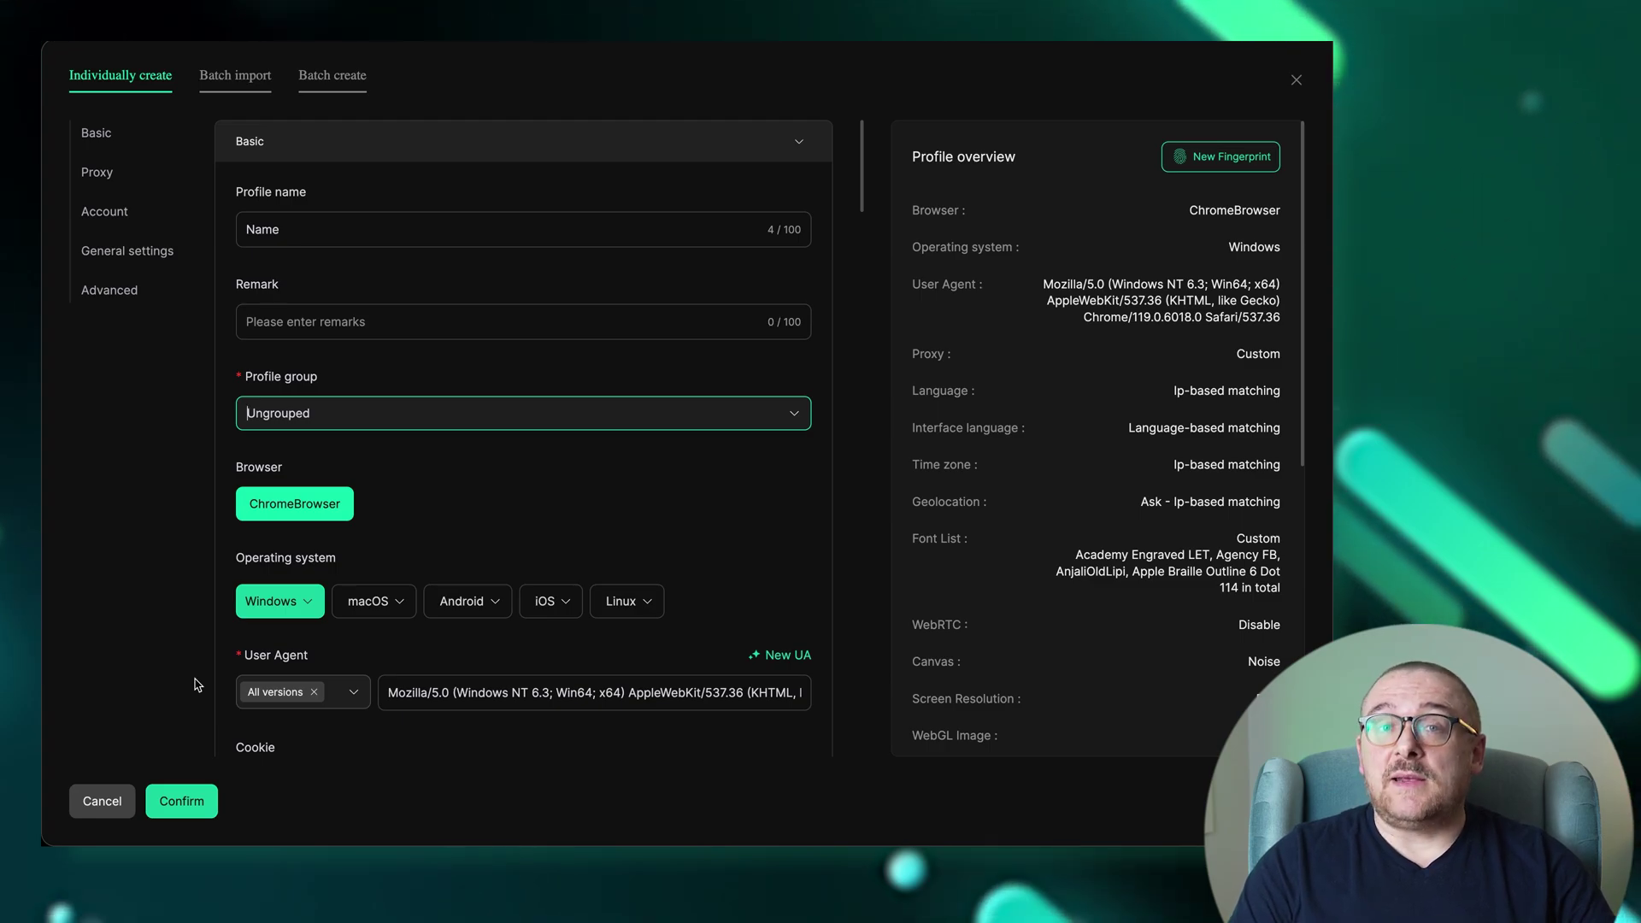
Step: Assign the saved 216.185.46.57 SOCKS5 proxy to the profile and save it
click(164, 177)
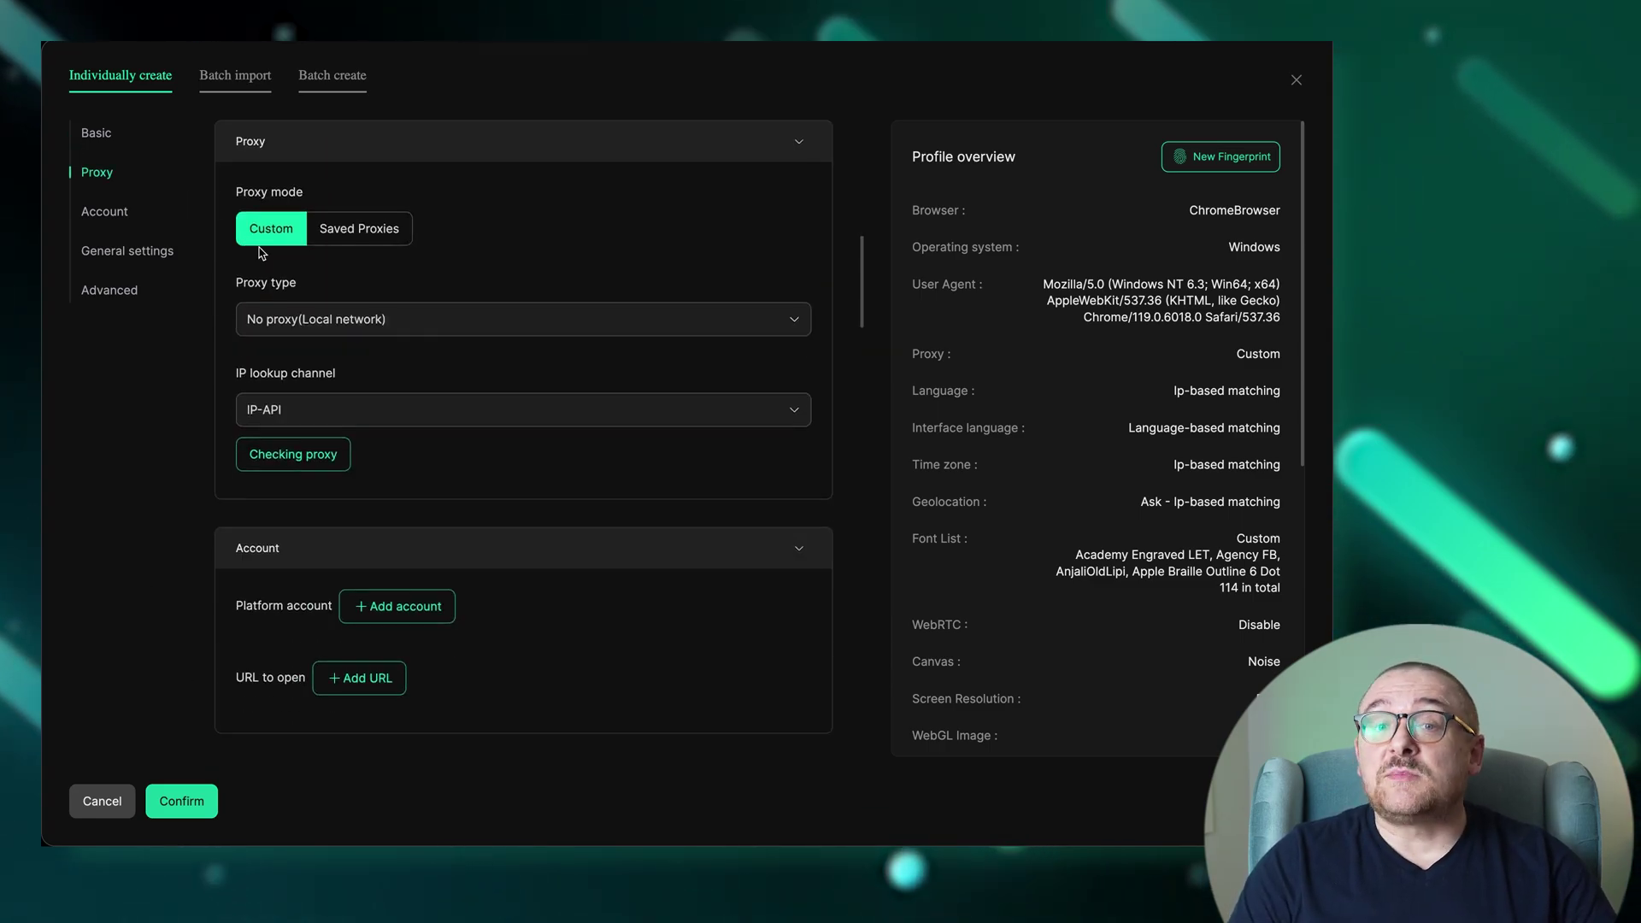
click(347, 243)
click(368, 324)
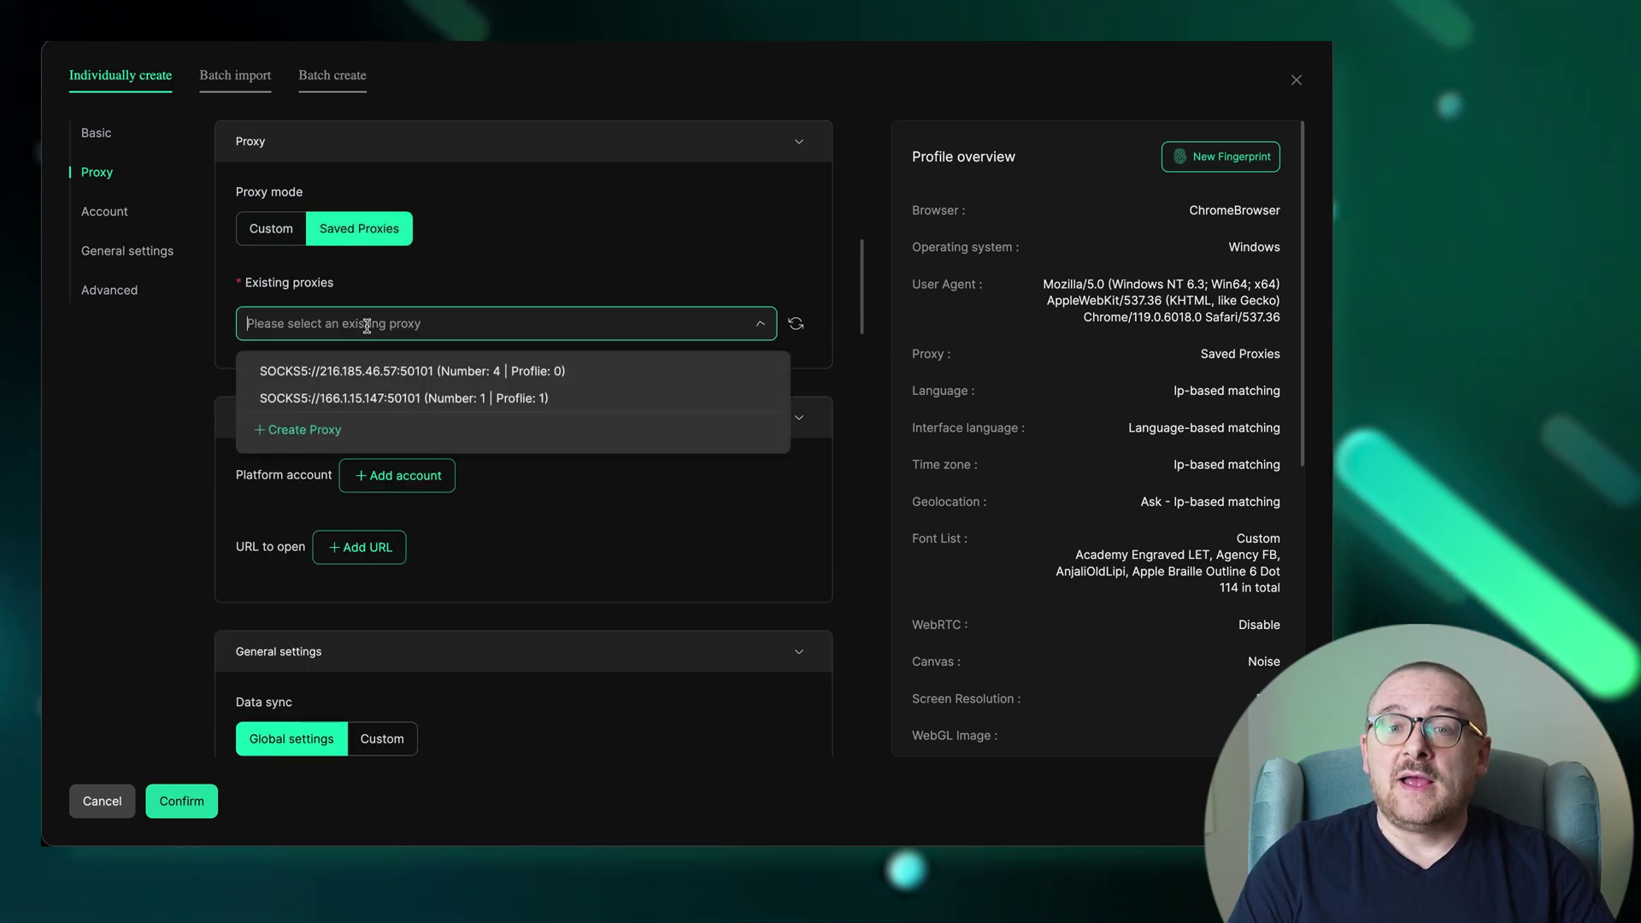
click(374, 373)
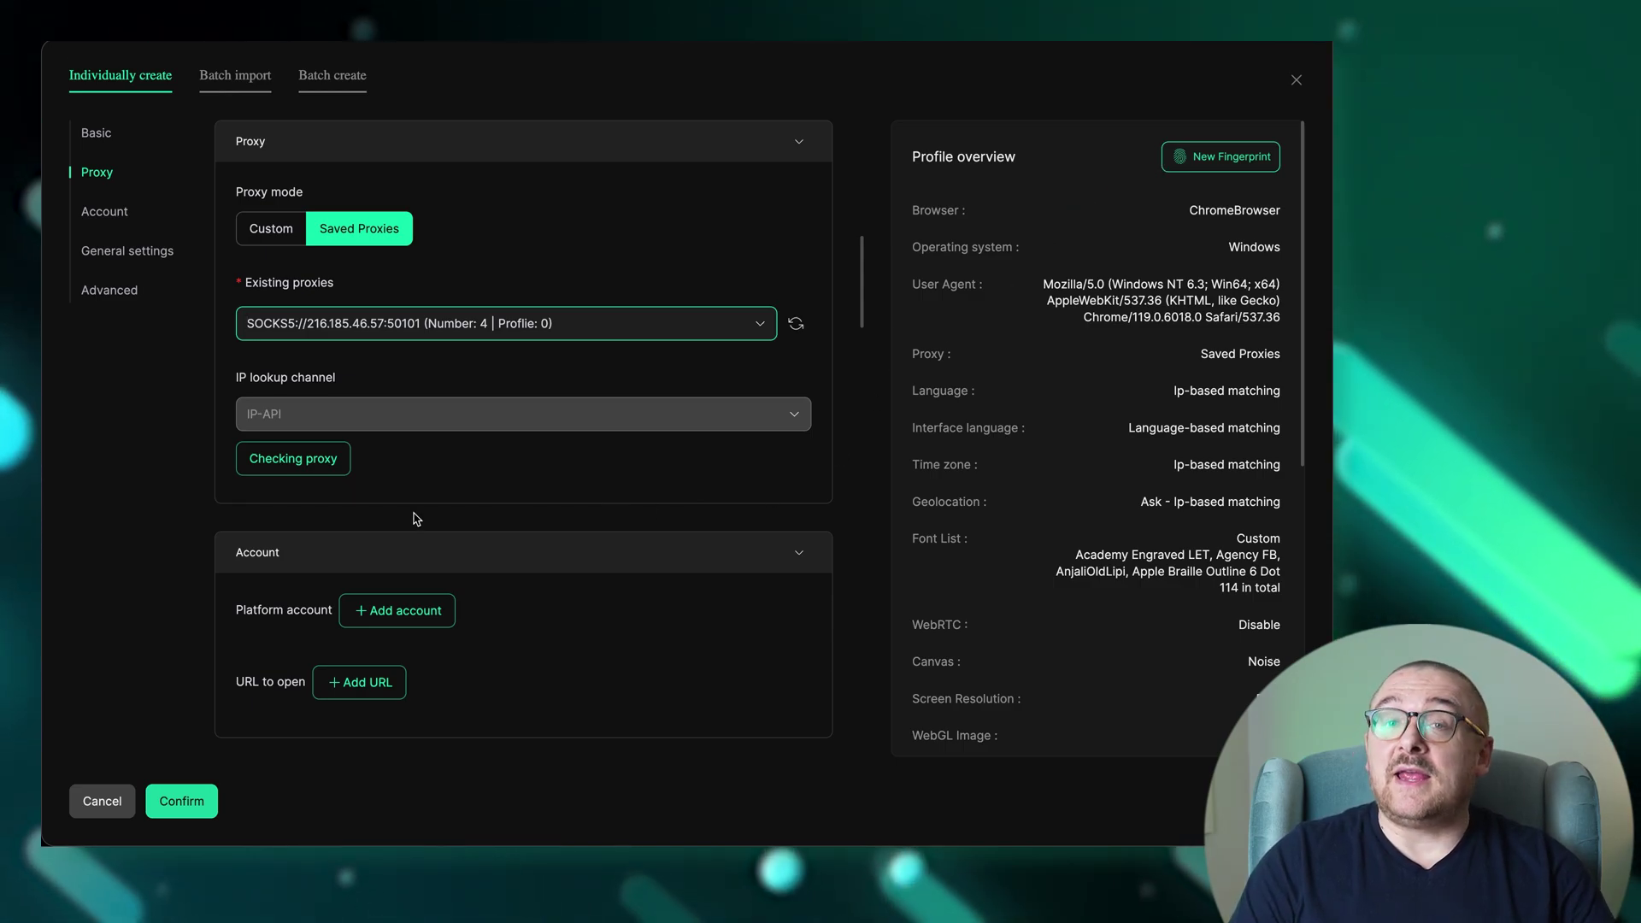
click(110, 291)
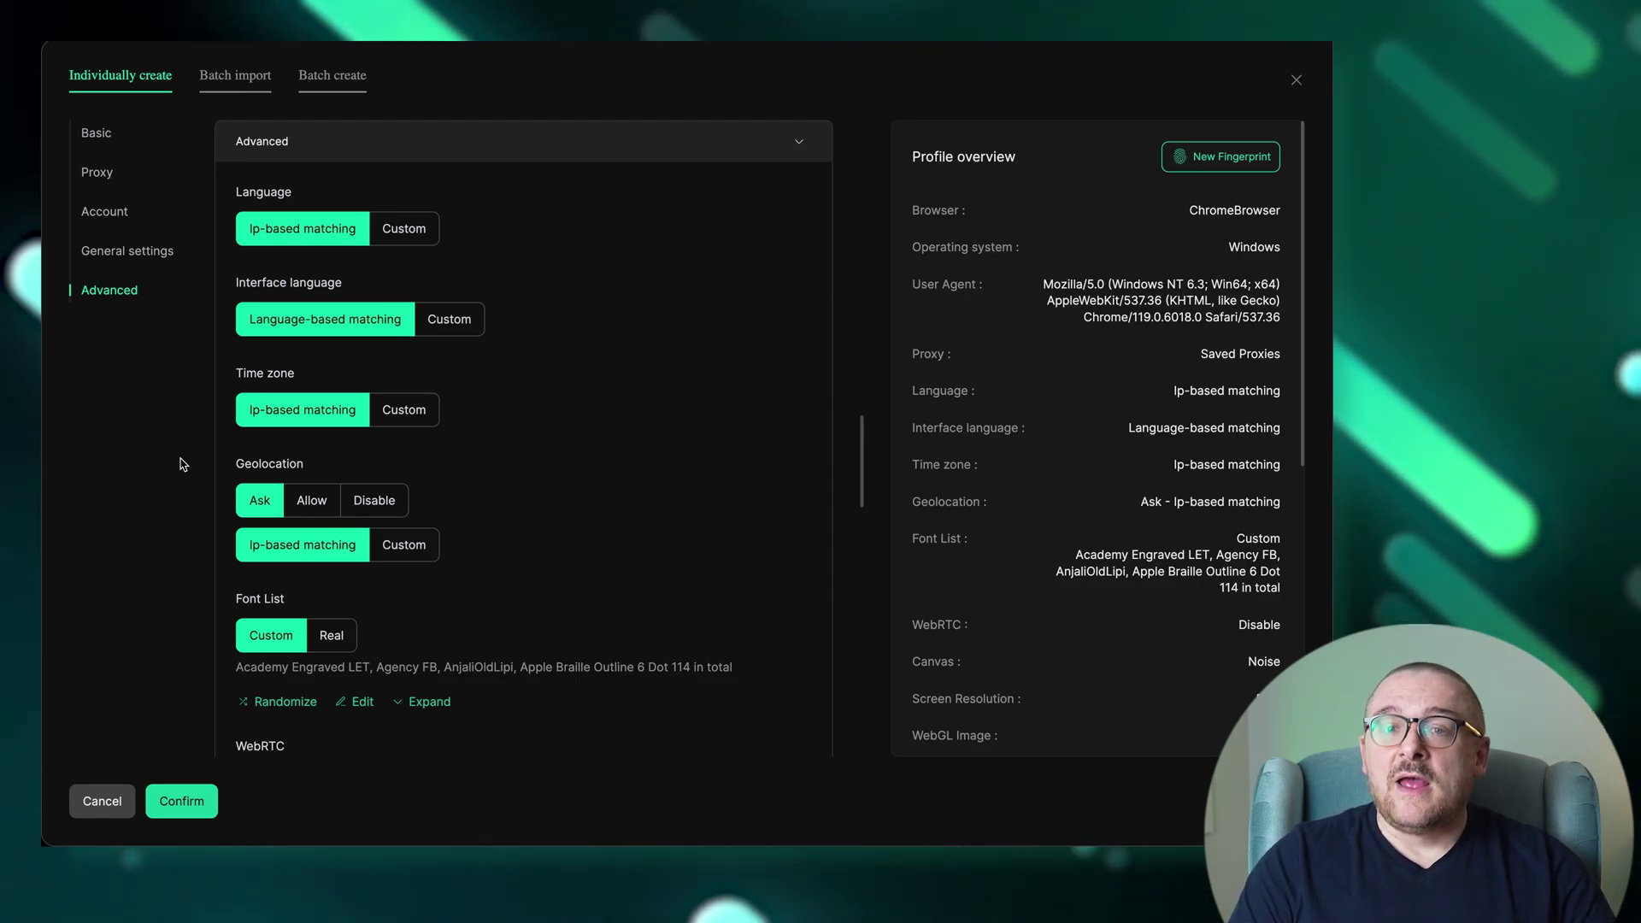
click(181, 800)
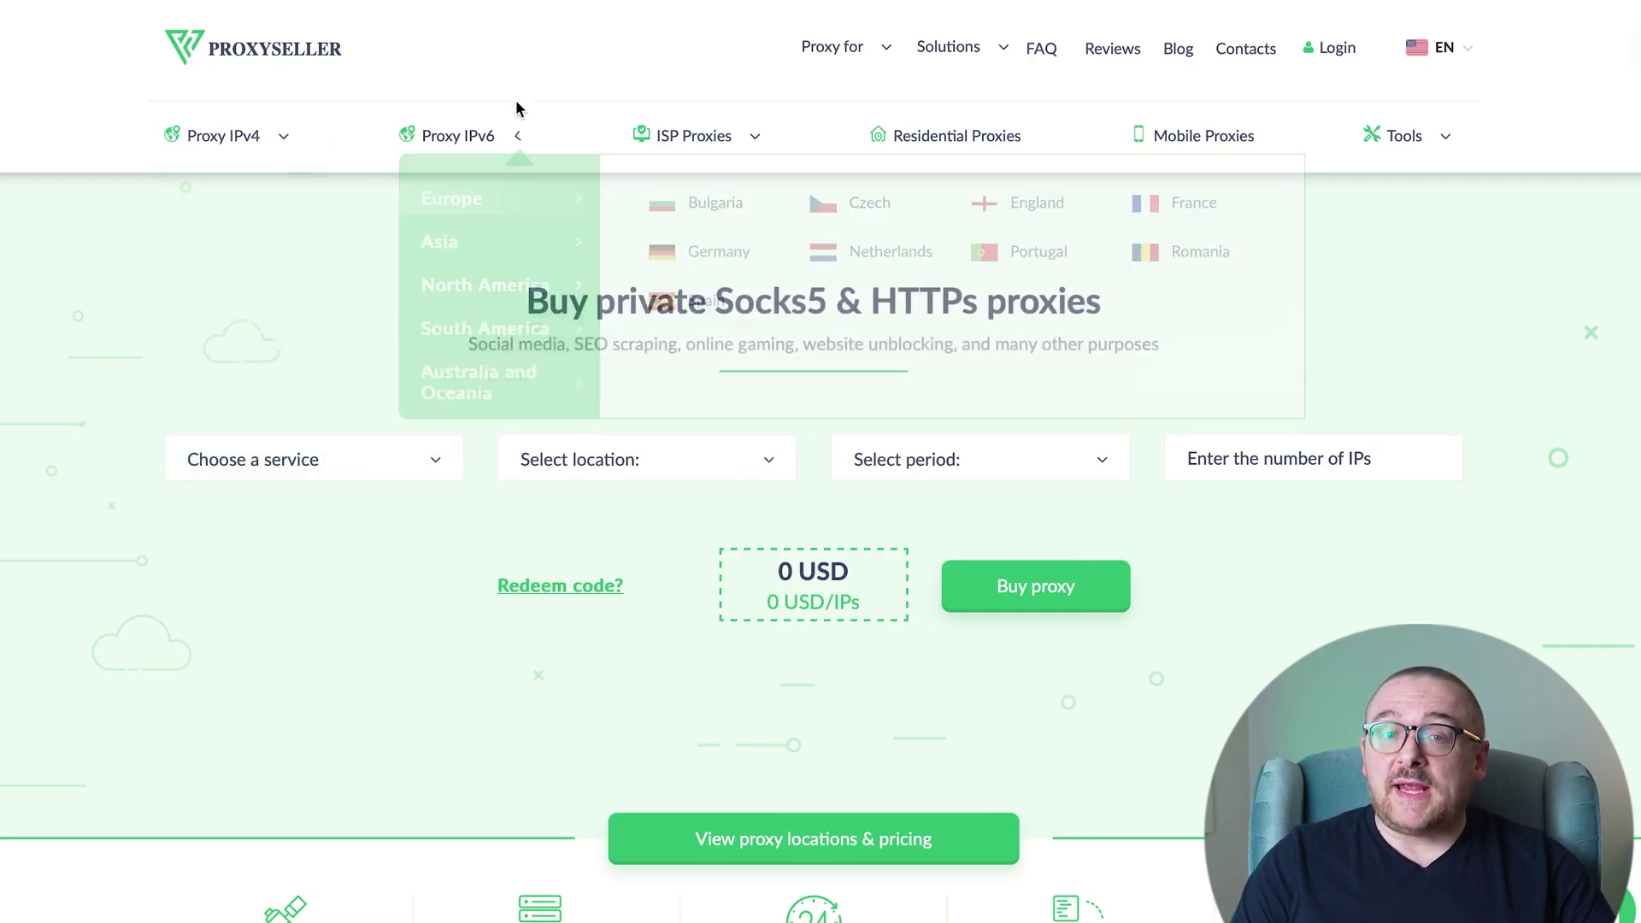
mouse_move(692, 135)
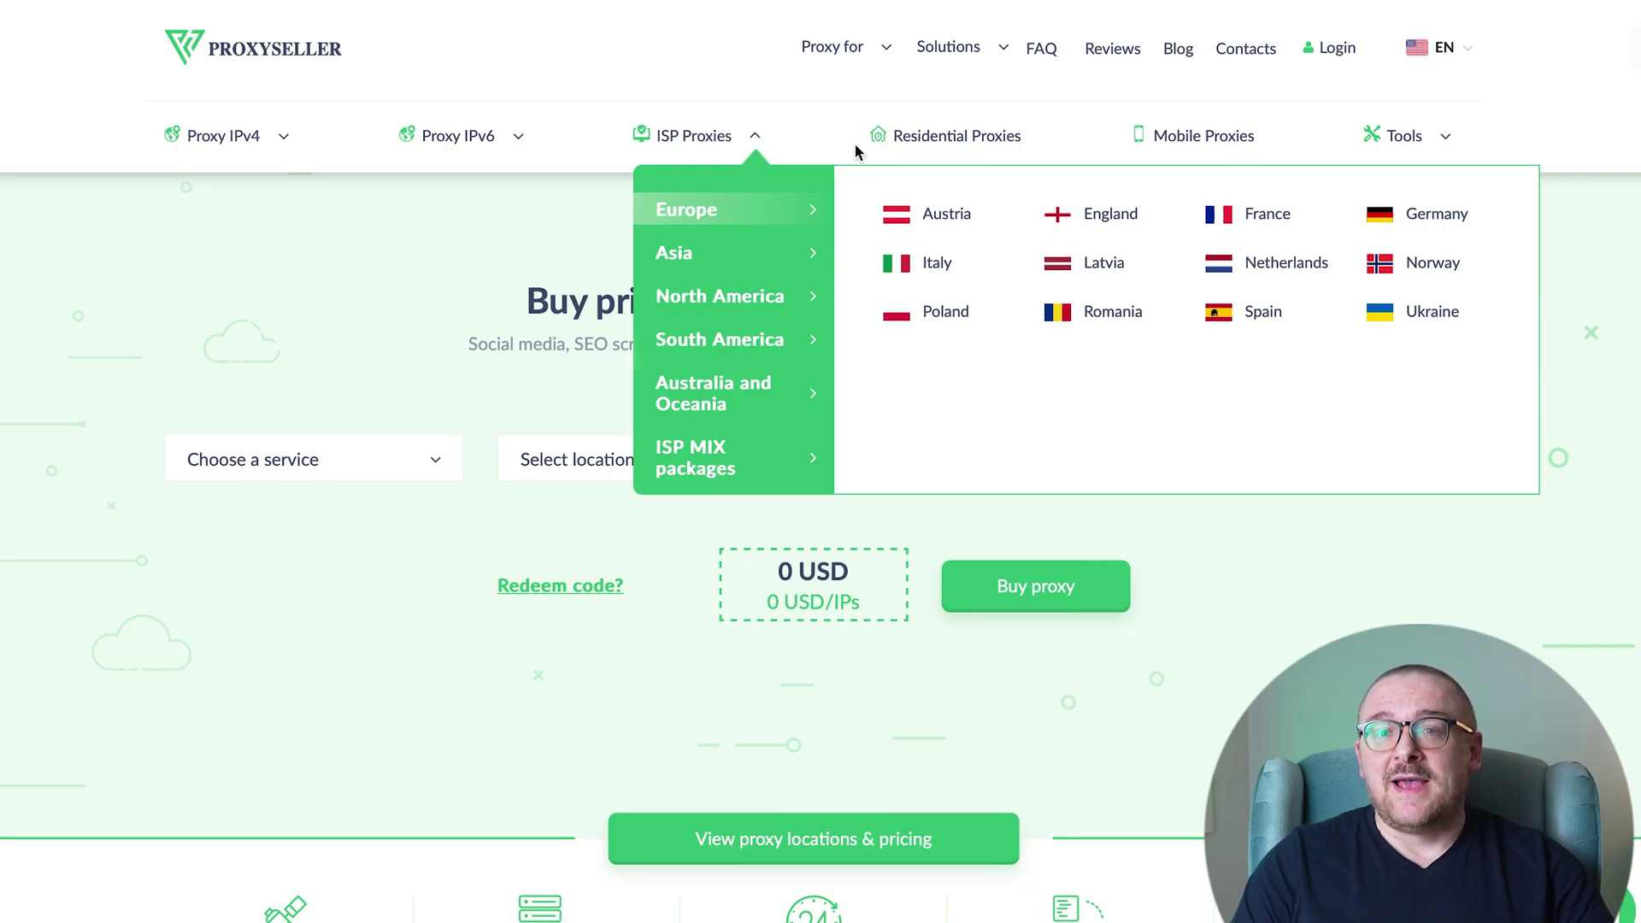
Step: Visit Proxy-Seller's Residential Proxies page, then its Mobile Proxies page
click(897, 138)
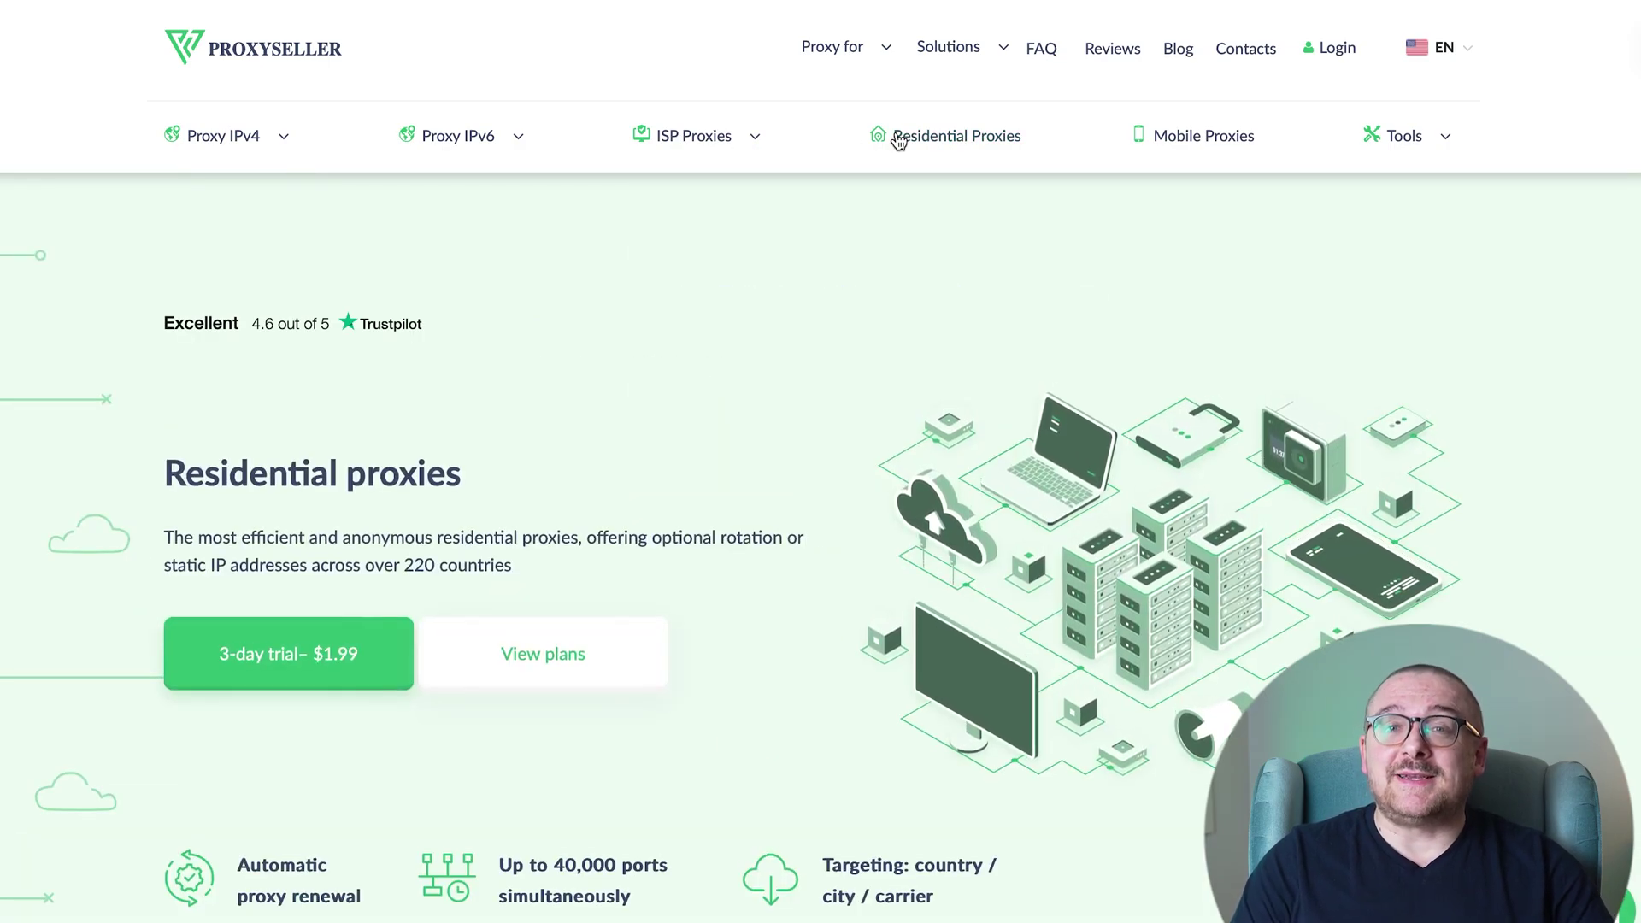
click(1168, 138)
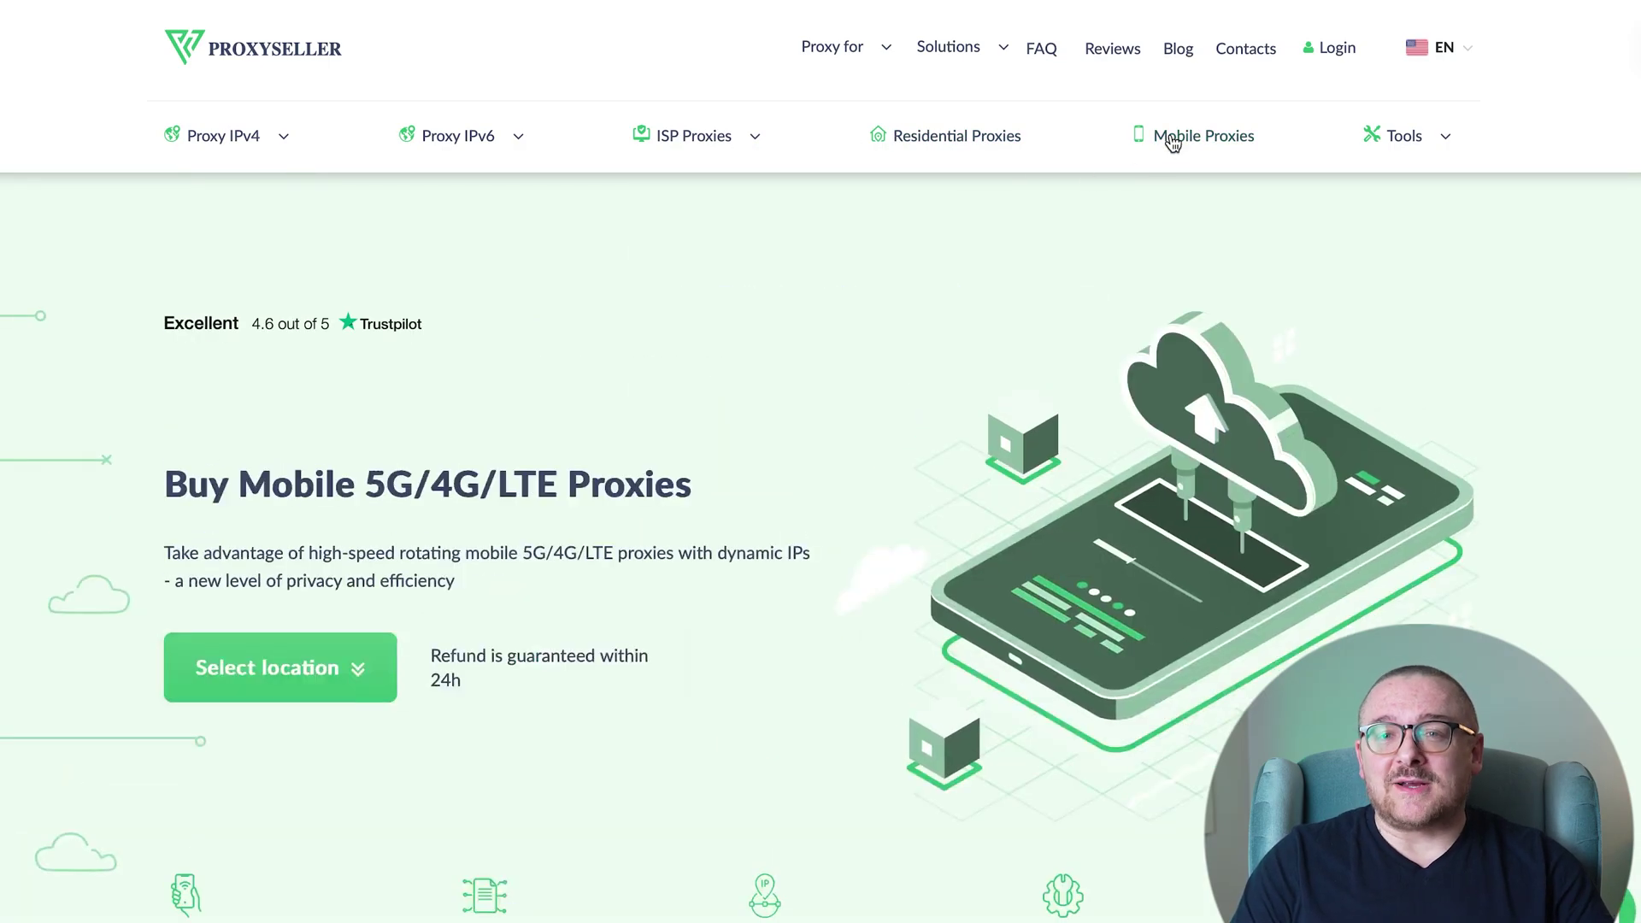